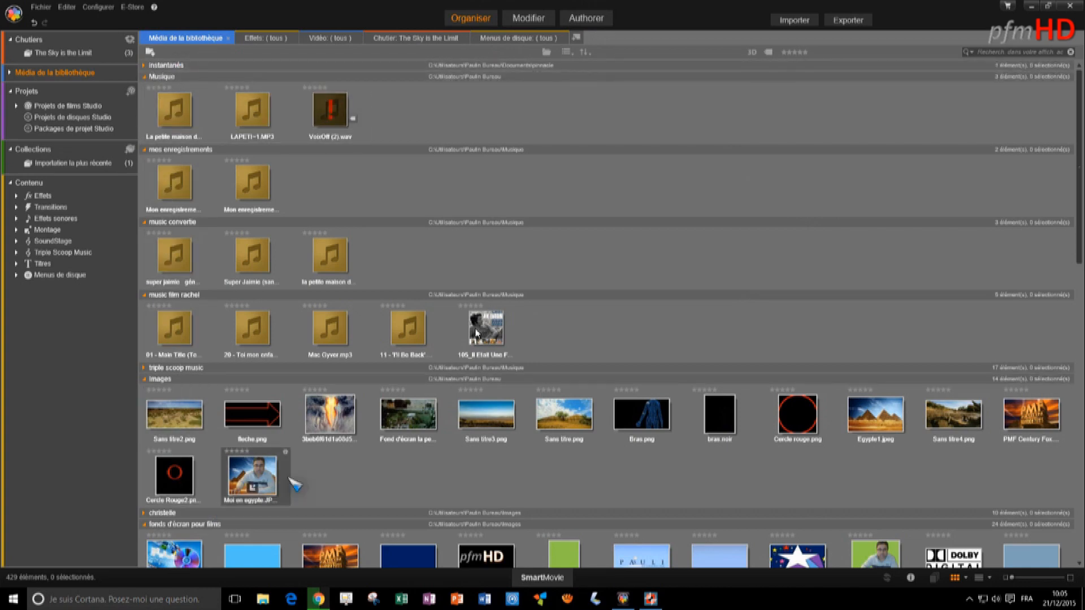
# Delete the missing audio file VoixOff (2).wav in the Musique folder from the library only, keeping the disk untouched.
pyautogui.scroll(-5, 593, 235)
pyautogui.scroll(-8, 593, 242)
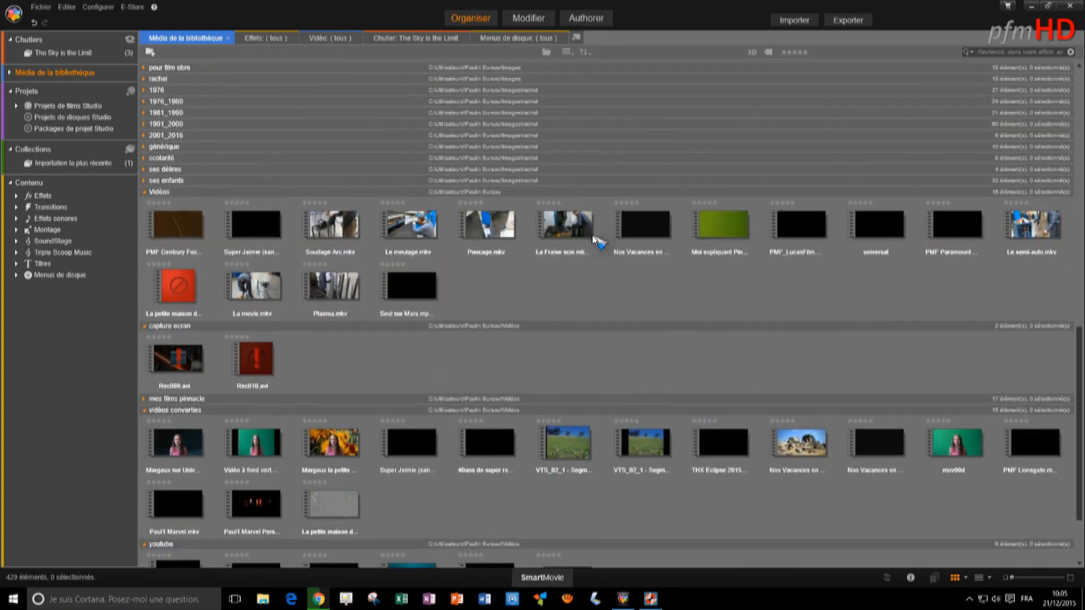
pyautogui.scroll(12, 581, 287)
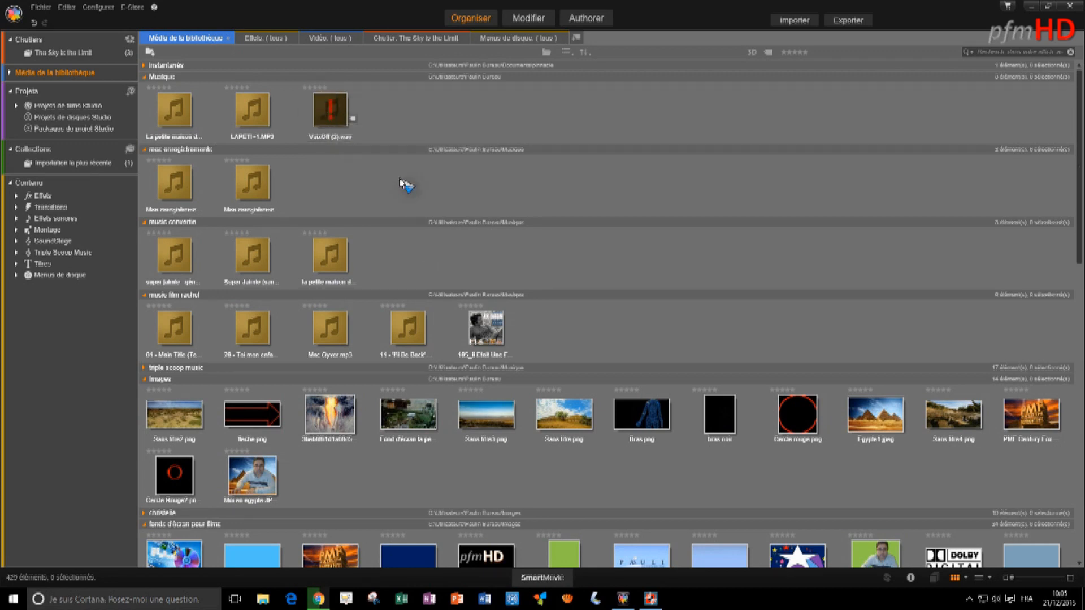
pyautogui.rightClick(344, 105)
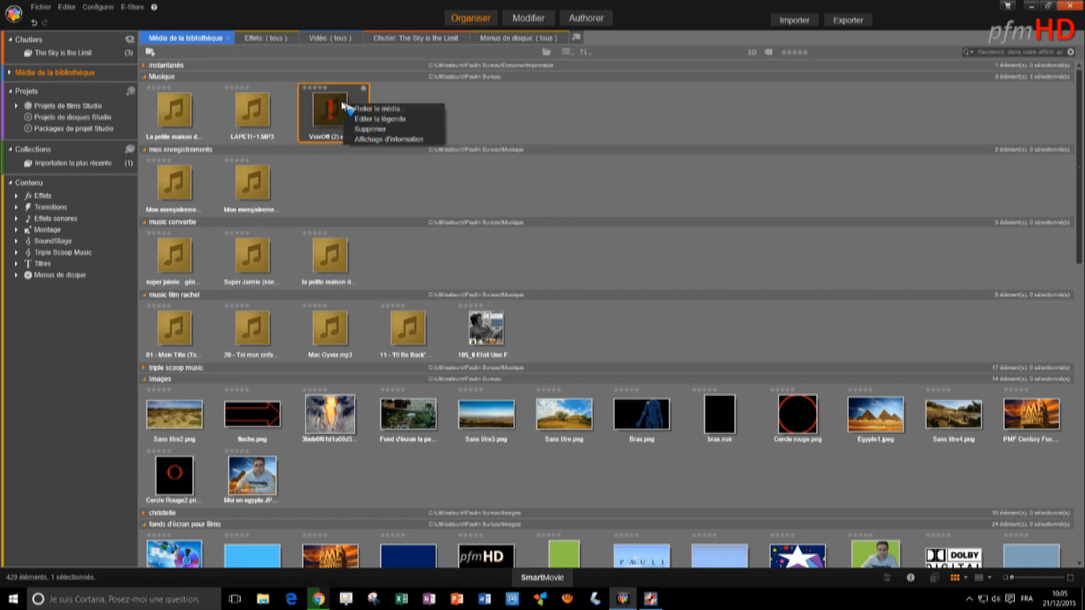
pyautogui.click(368, 131)
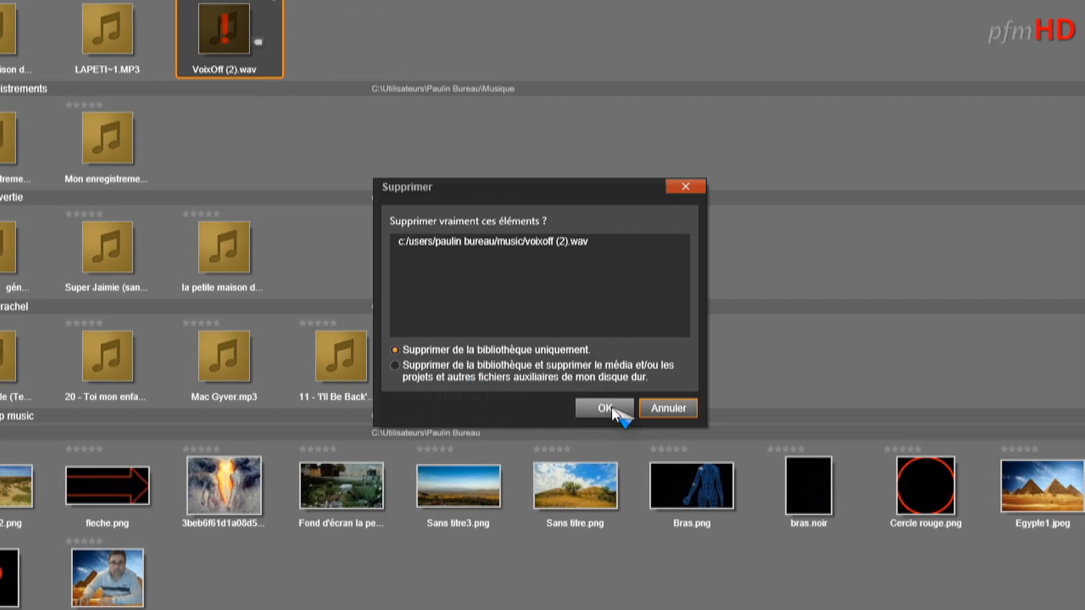
pyautogui.click(612, 410)
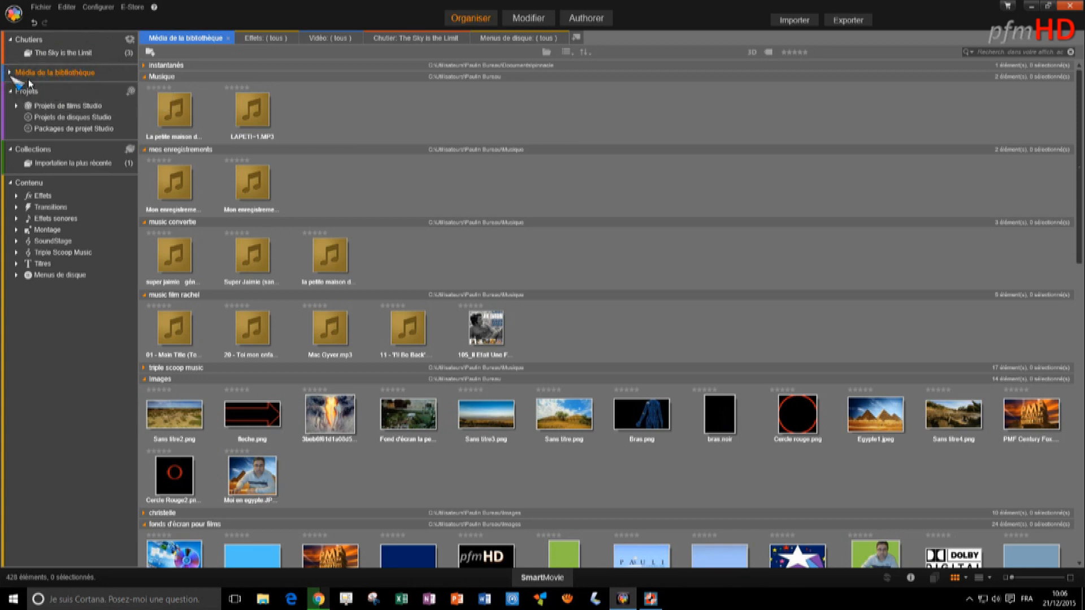
# Expand the library media categories and browse the photo collection.
pyautogui.click(12, 73)
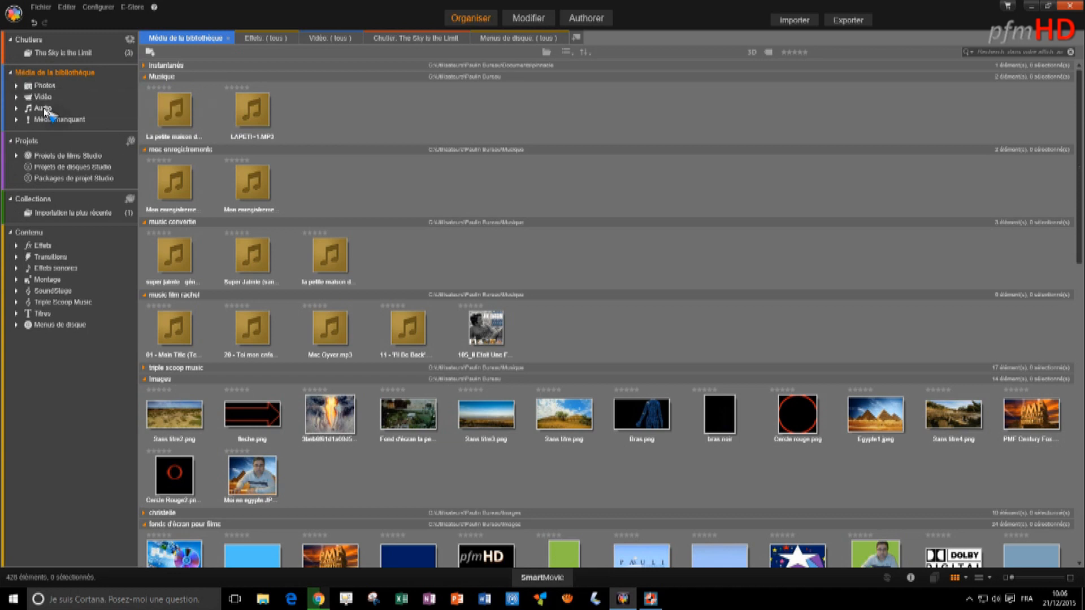
pyautogui.click(40, 86)
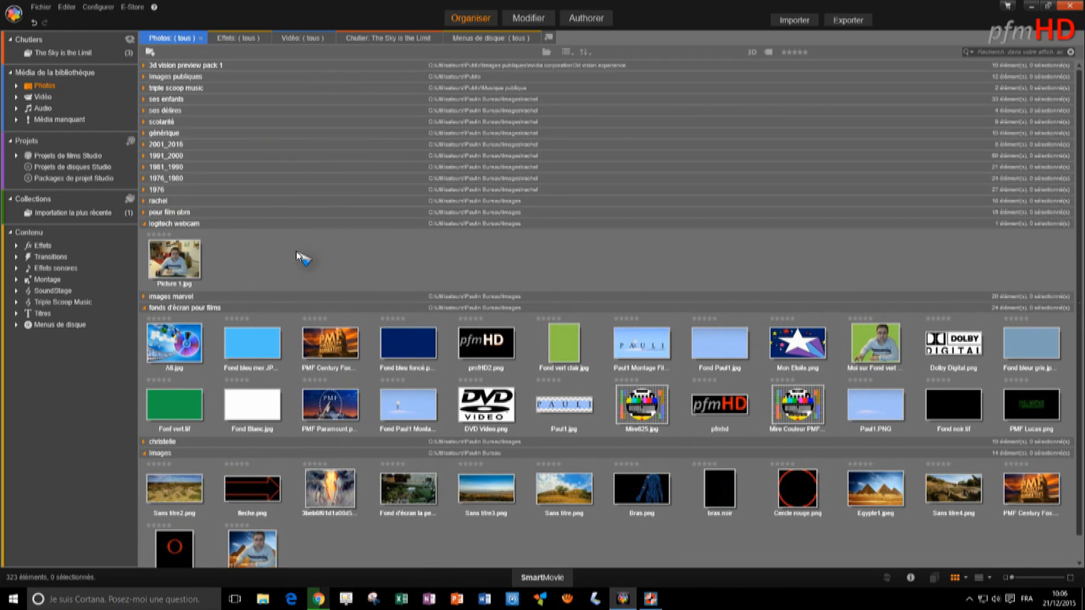
pyautogui.scroll(-1, 340, 271)
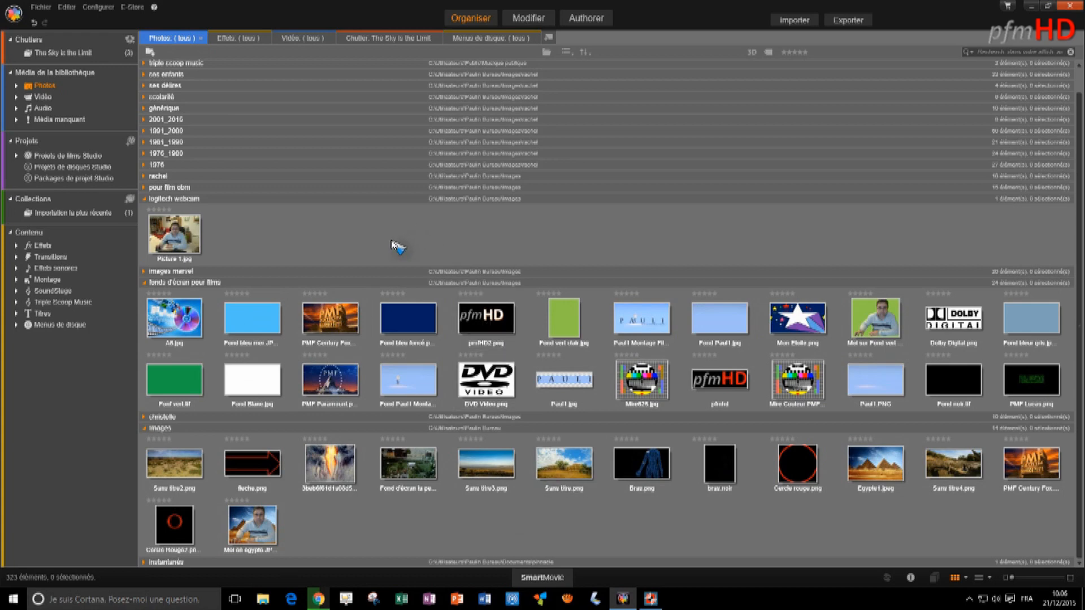
# Display the library's videos and delete the missing clip Rec009.avi from the capture ecran folder.
pyautogui.click(31, 98)
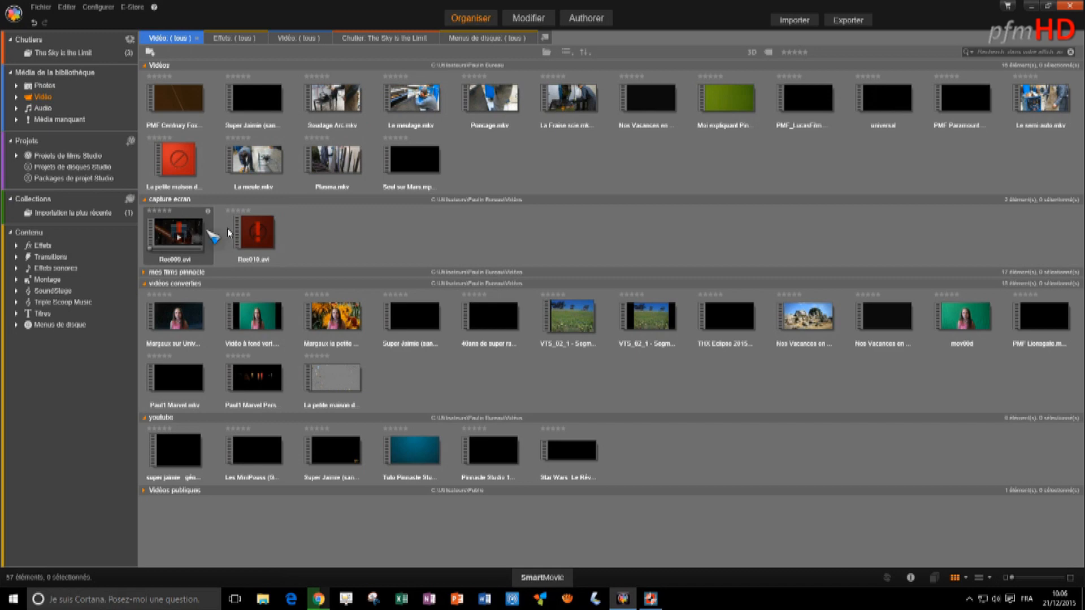
pyautogui.rightClick(205, 234)
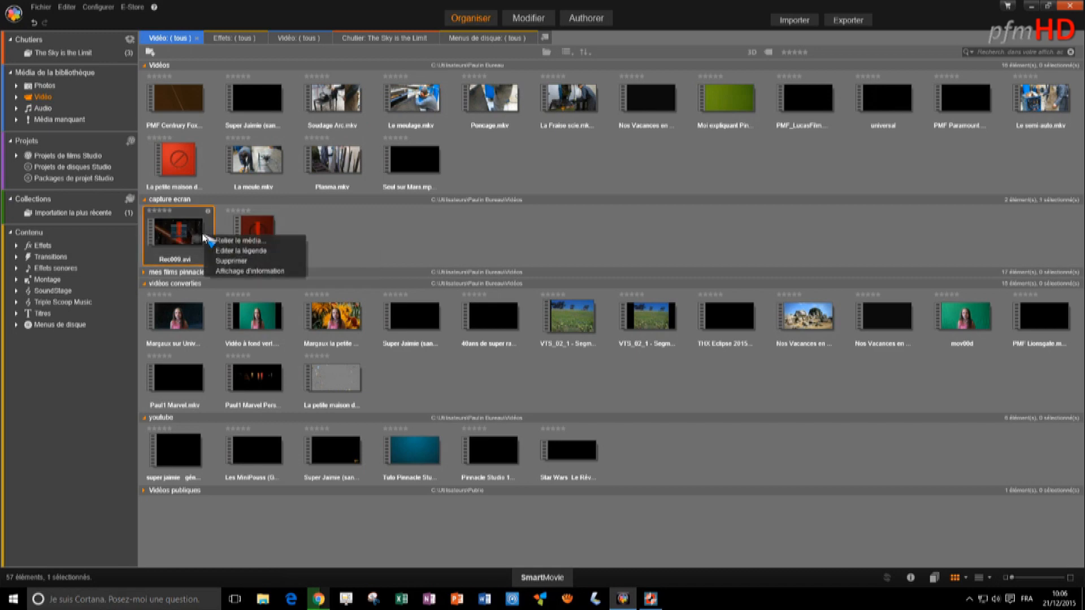
pyautogui.click(237, 264)
pyautogui.click(593, 408)
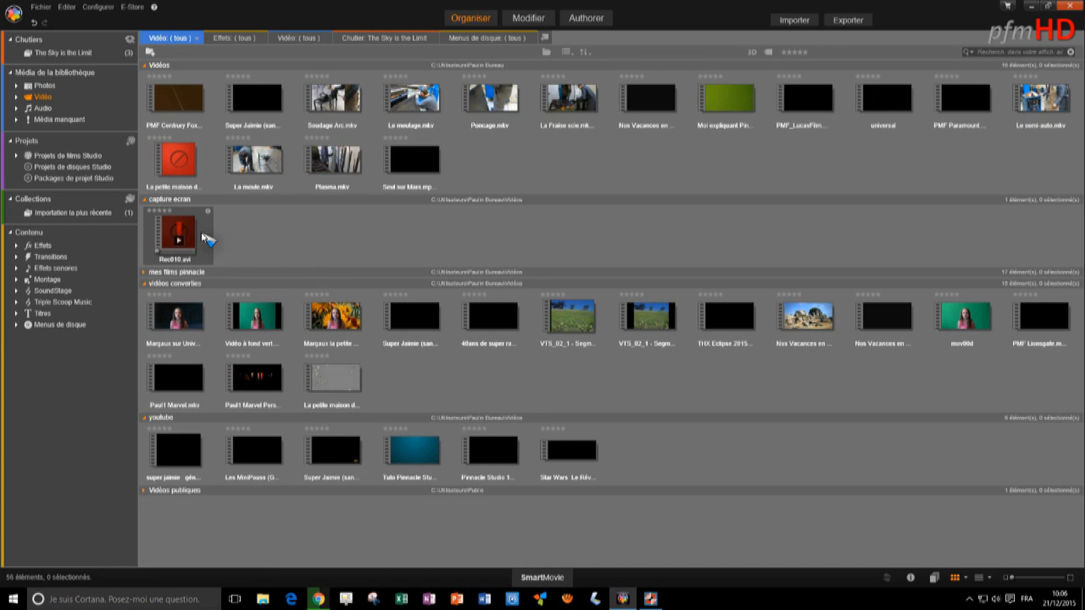
# Check the actions available for Rec010.avi without applying any, and display the library's audio files.
pyautogui.rightClick(205, 238)
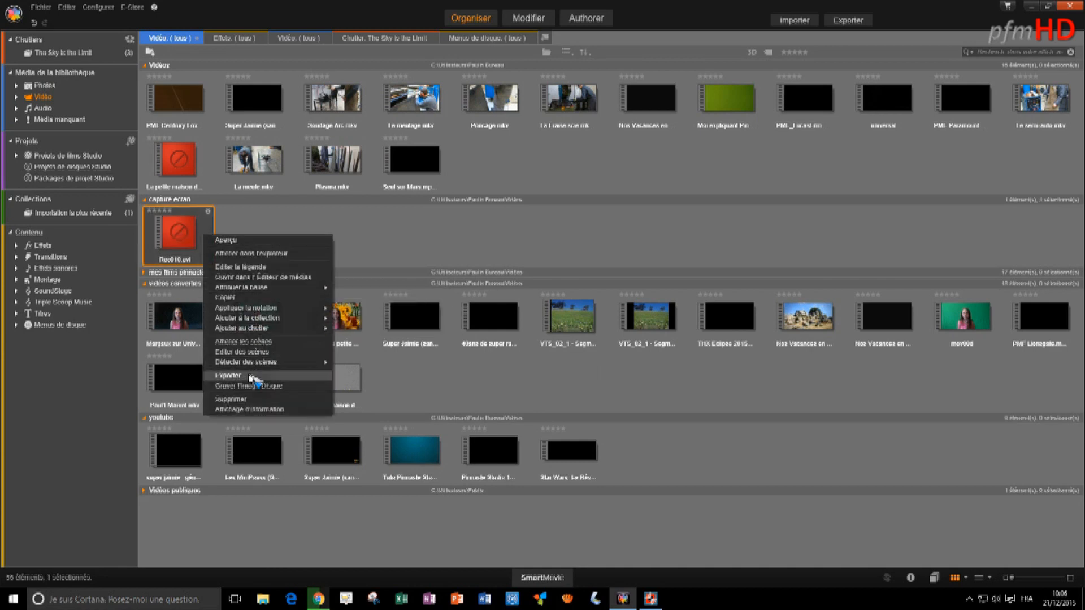
pyautogui.click(333, 224)
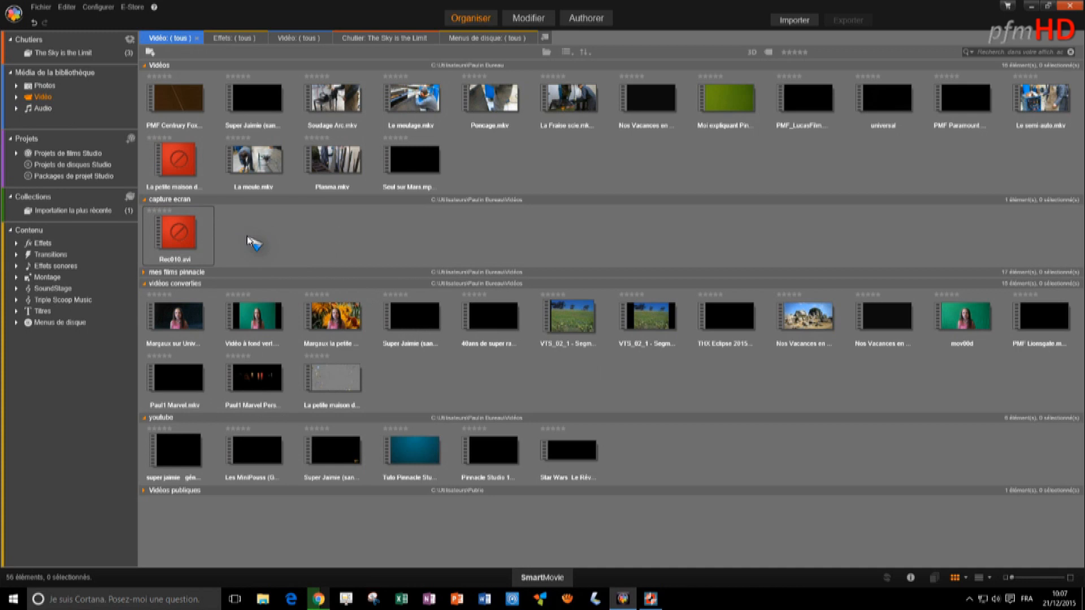
pyautogui.click(43, 108)
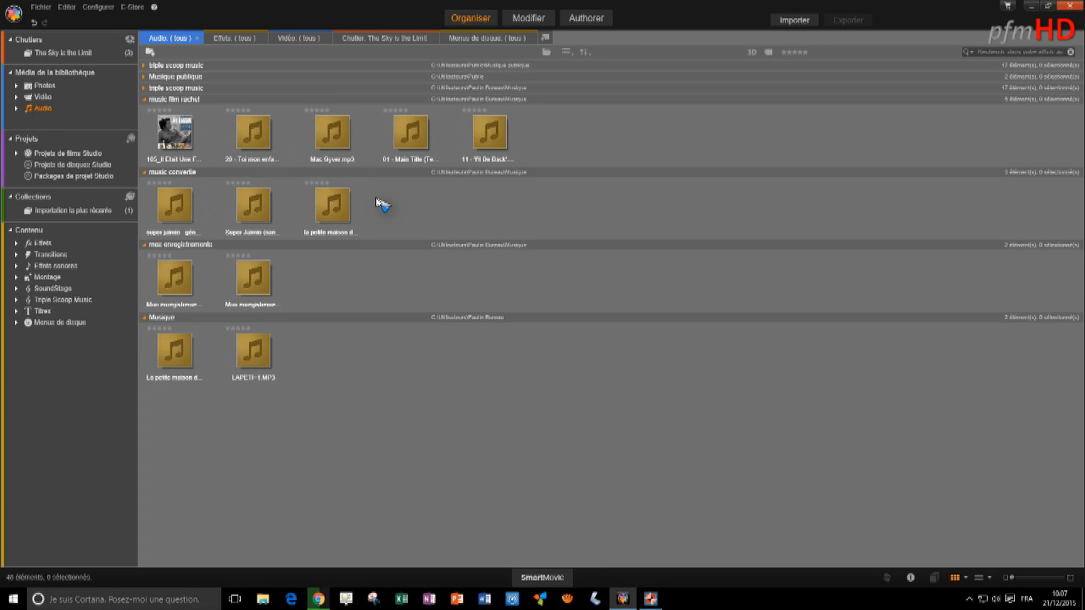
# Create a new film project without saving the changes to Nouveau film (4).
pyautogui.click(48, 9)
pyautogui.moveTo(51, 17)
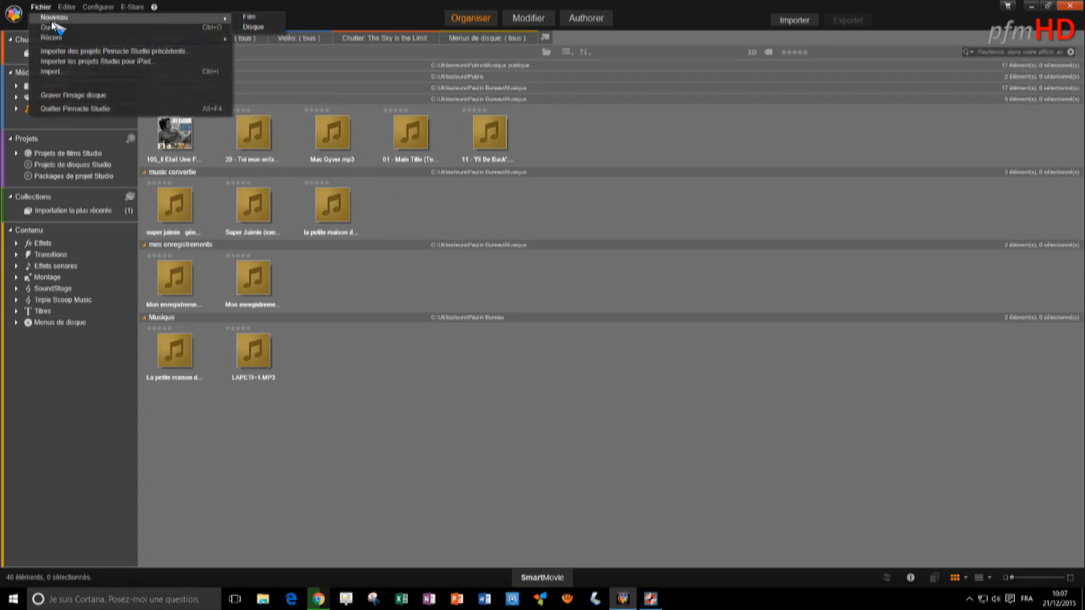
pyautogui.click(249, 17)
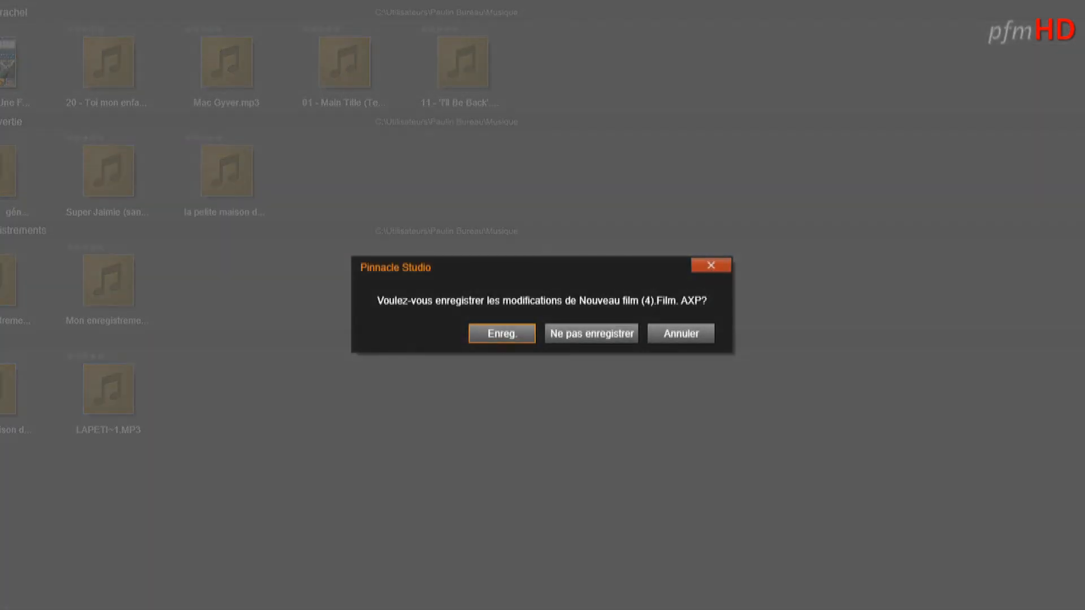
pyautogui.click(625, 335)
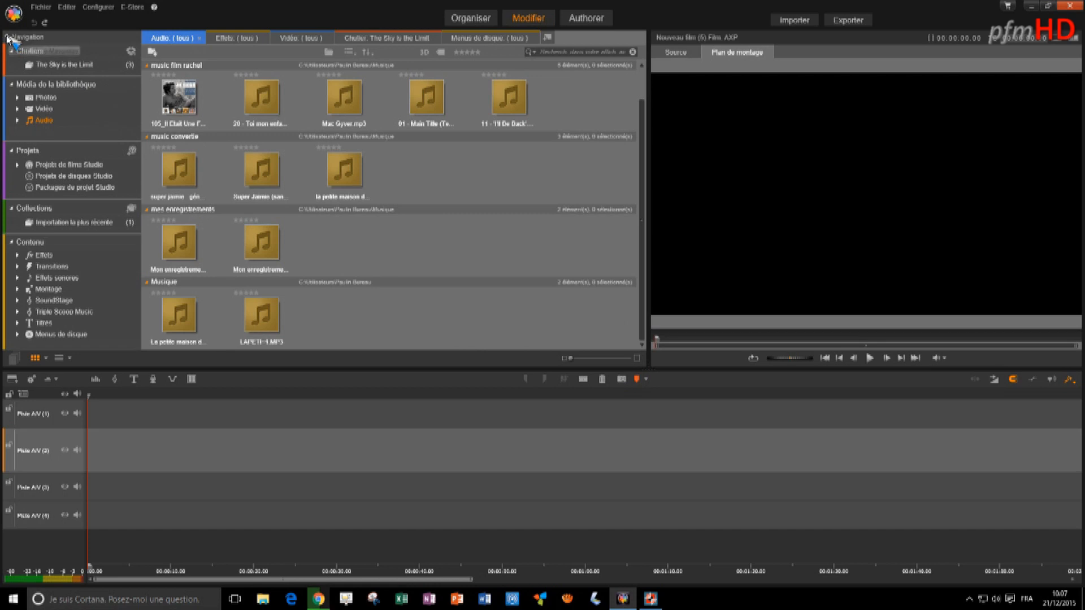
# Collapse and reopen the library navigation, and browse the available video effects.
pyautogui.click(7, 38)
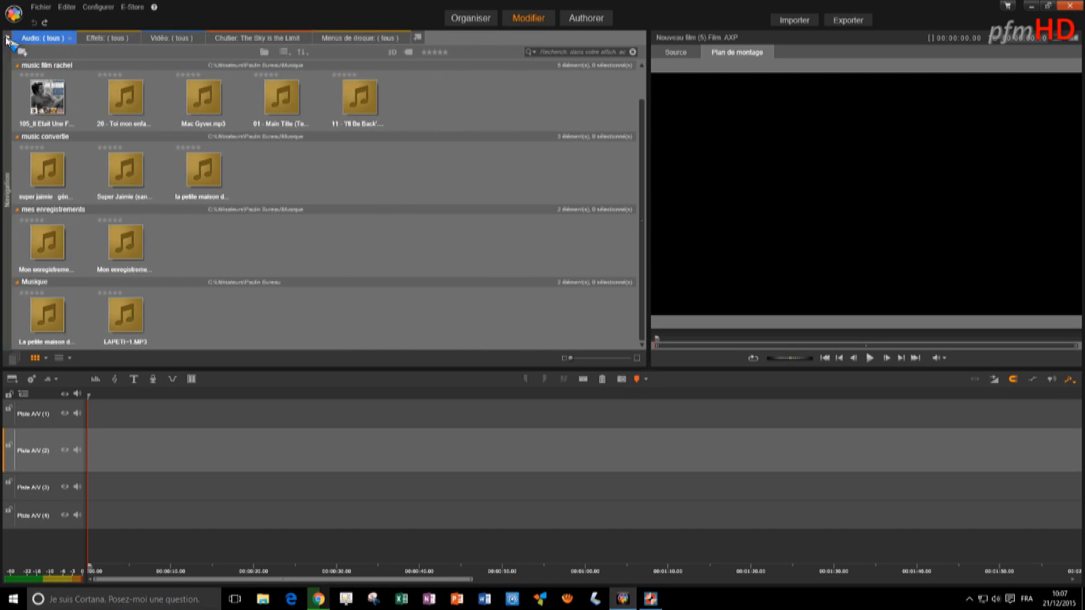
pyautogui.click(7, 37)
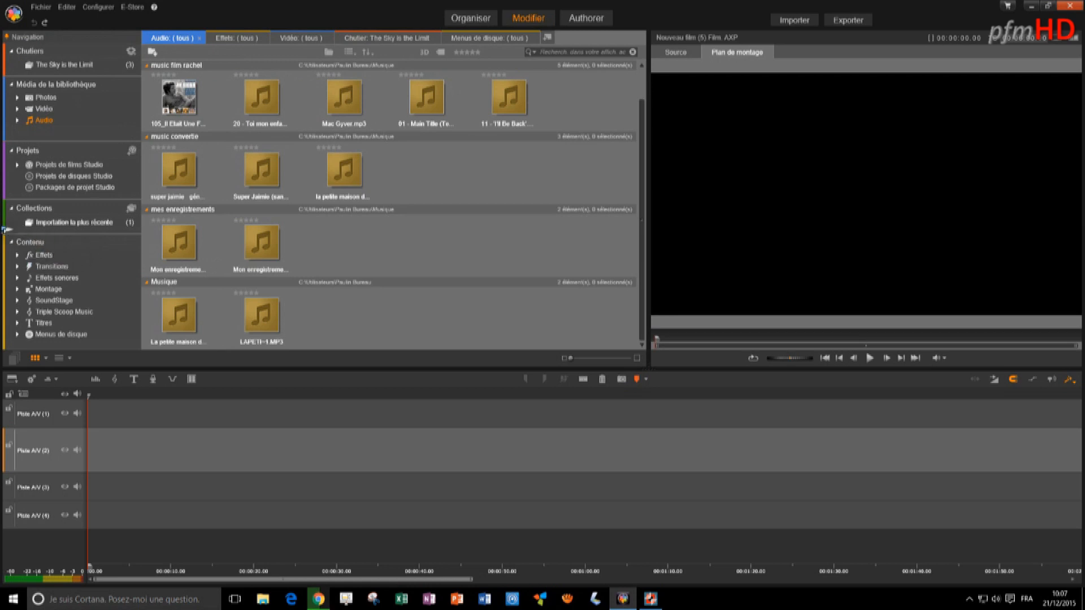
pyautogui.click(40, 255)
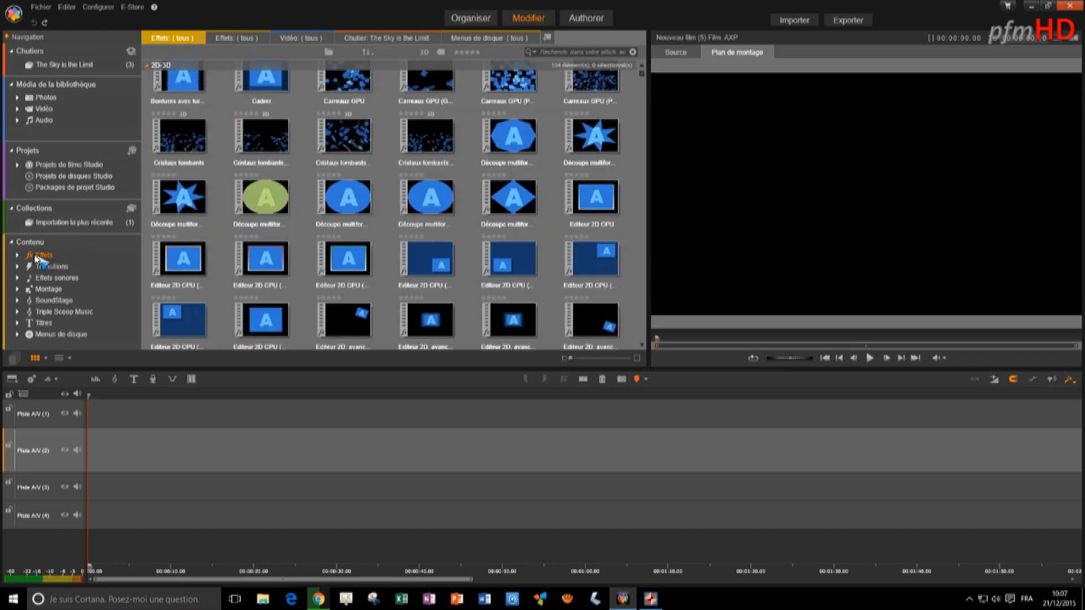
pyautogui.scroll(-6, 435, 147)
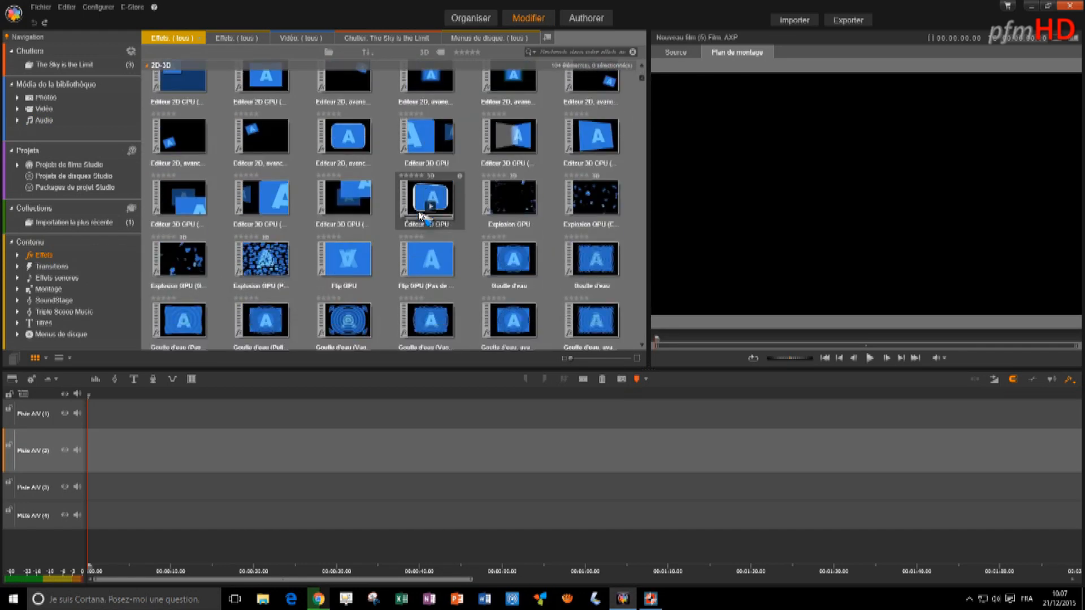
pyautogui.scroll(-6, 422, 216)
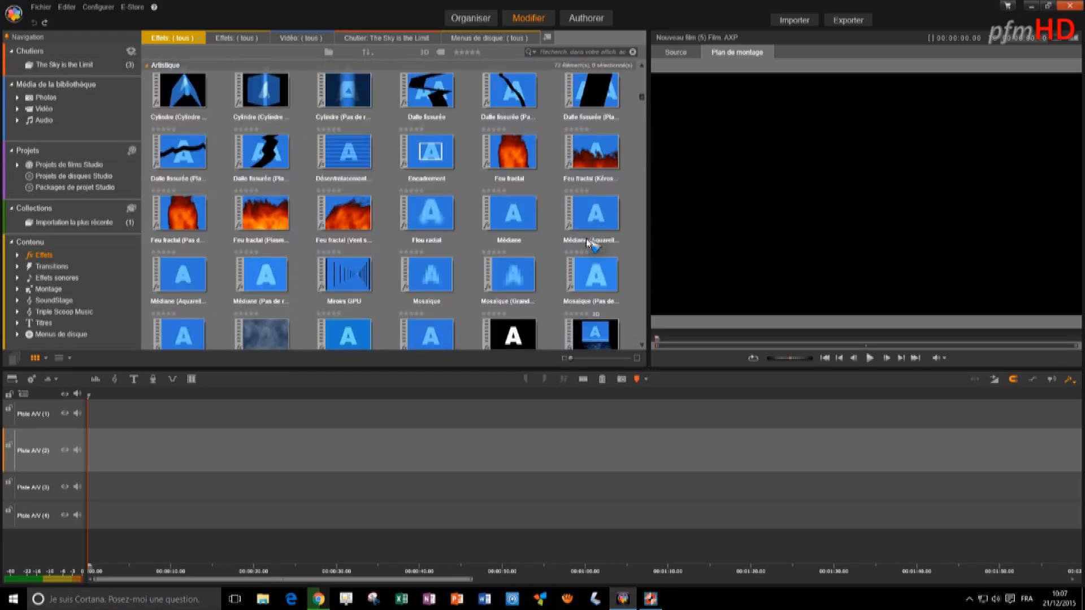
# Browse the transitions and preview PLS-Boîte de jeux, Volet and TV en cage.
pyautogui.click(55, 267)
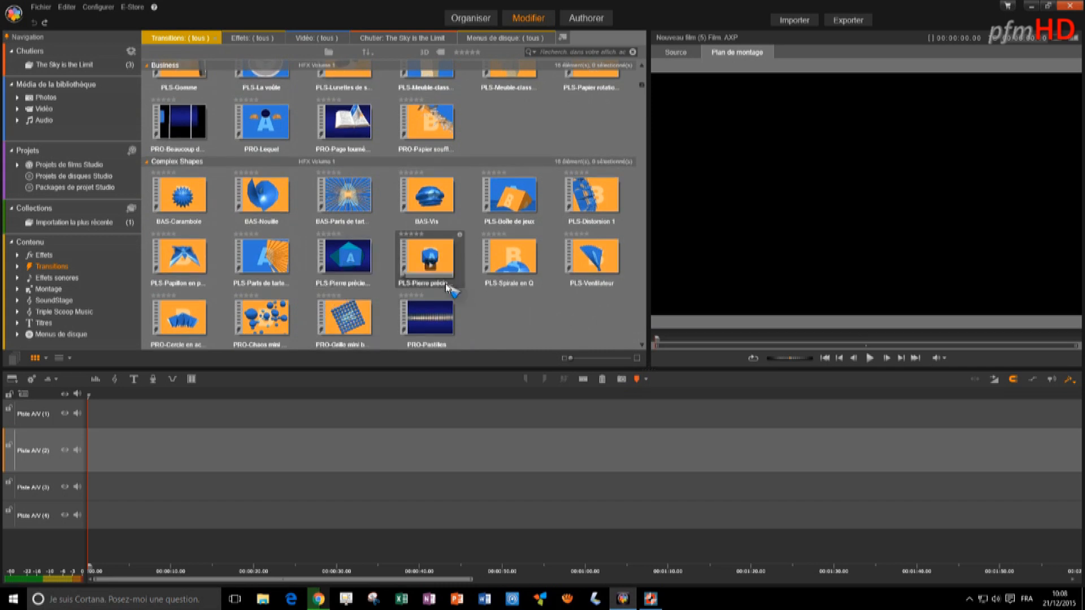
pyautogui.click(514, 206)
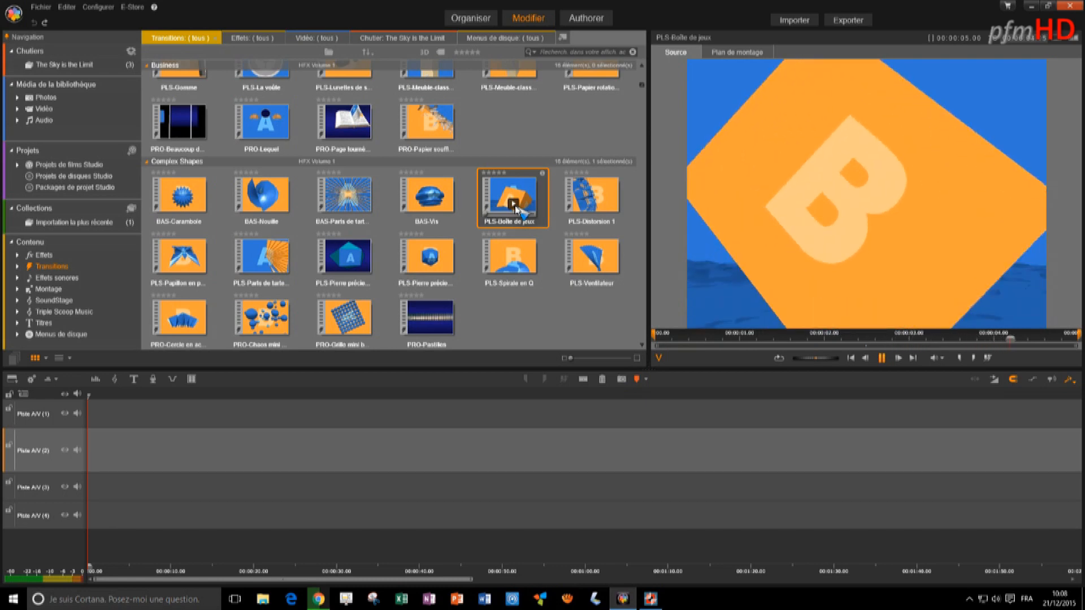
pyautogui.scroll(-3, 516, 209)
pyautogui.scroll(-12, 515, 209)
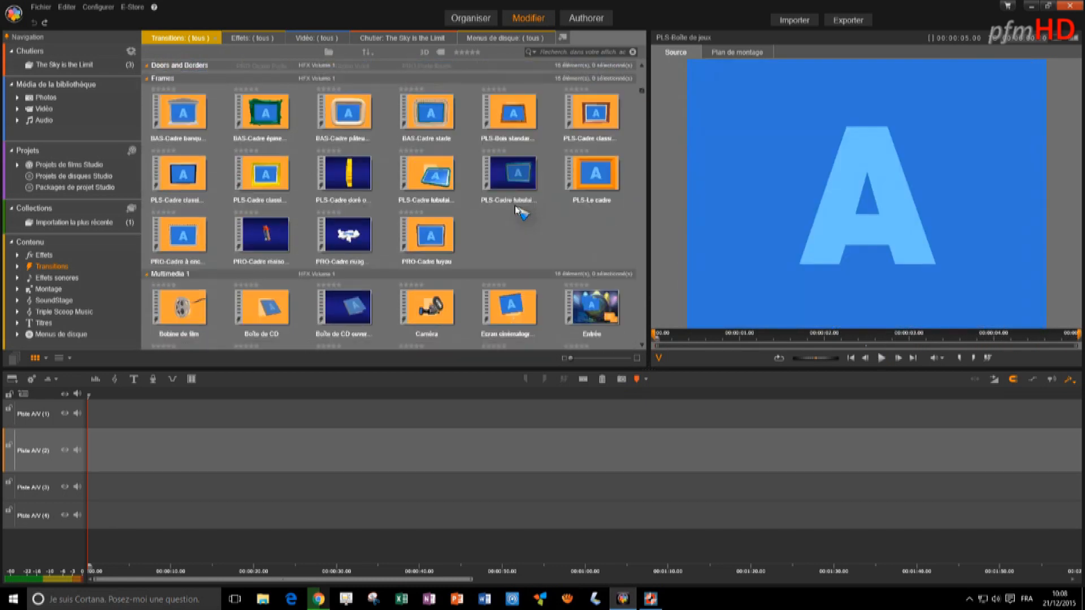
pyautogui.scroll(1, 515, 210)
pyautogui.click(433, 234)
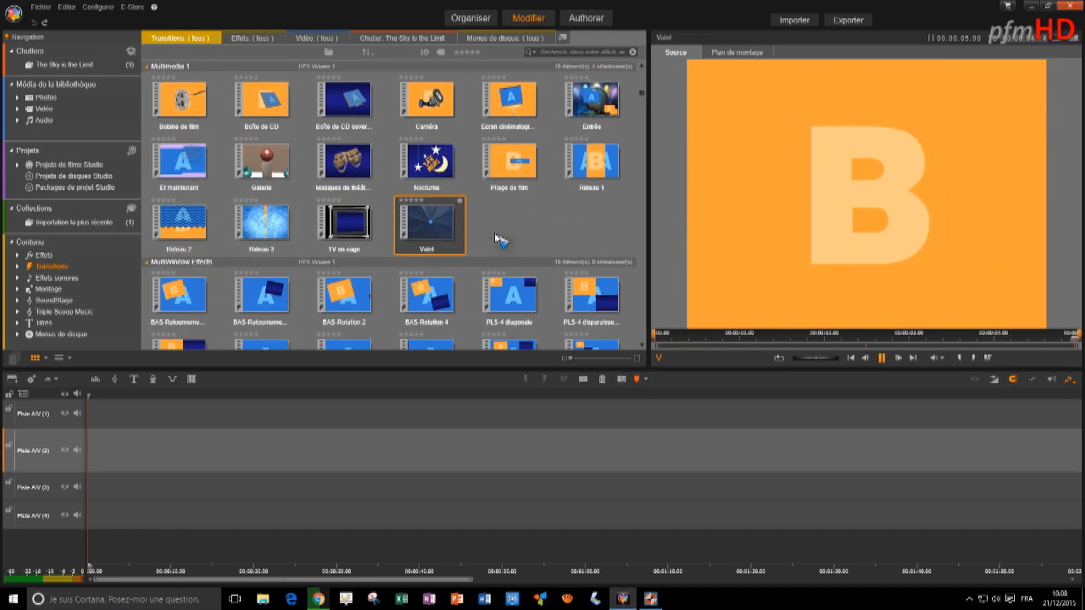
pyautogui.click(353, 233)
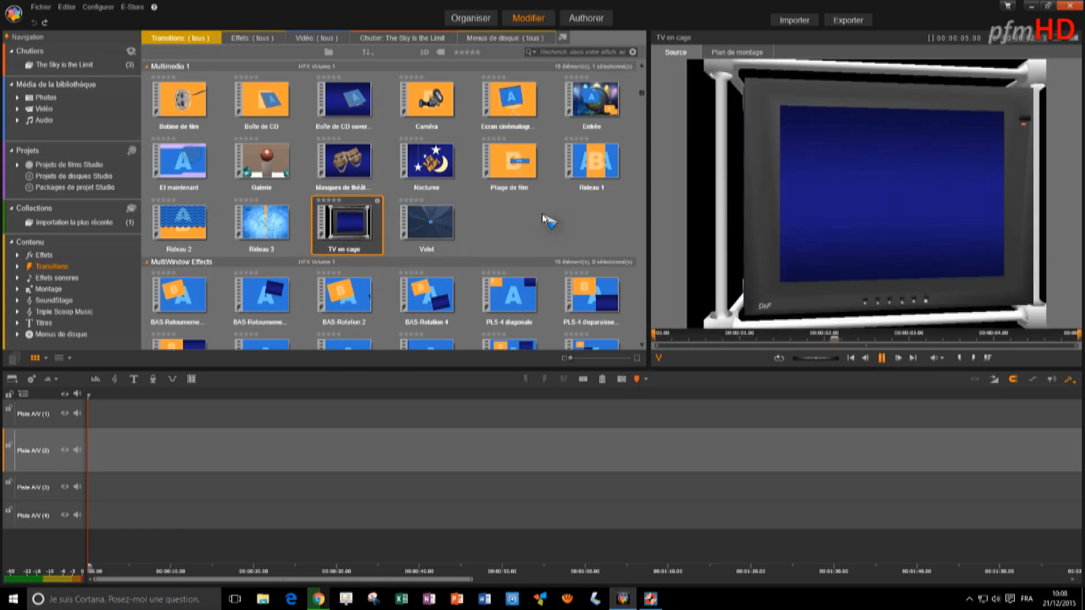
# Browse the sound effects, expand the animaux category and listen to the Chat sound.
pyautogui.click(69, 279)
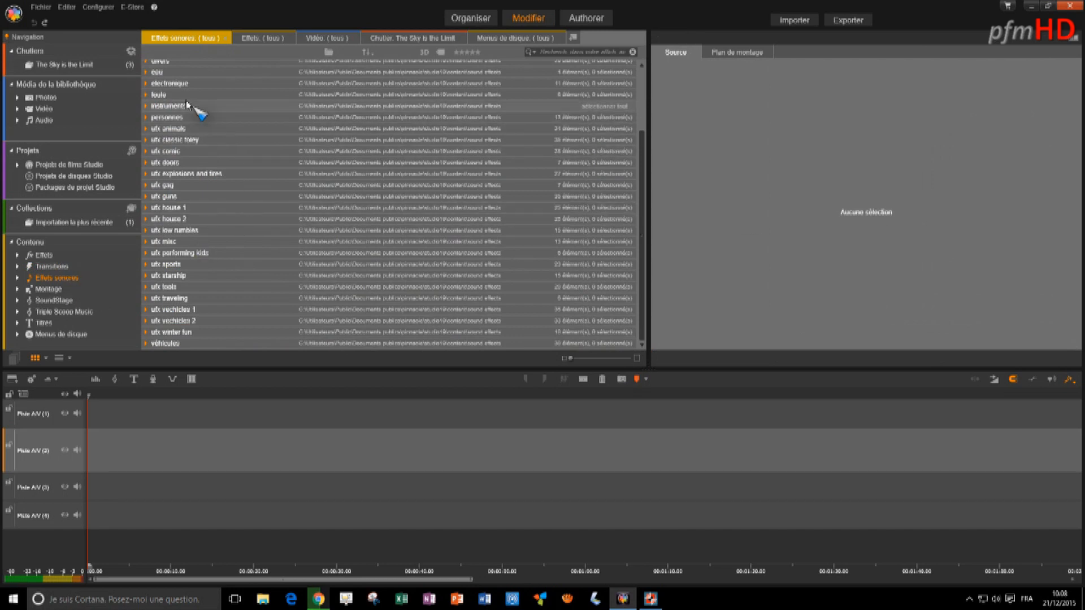
pyautogui.scroll(3, 248, 135)
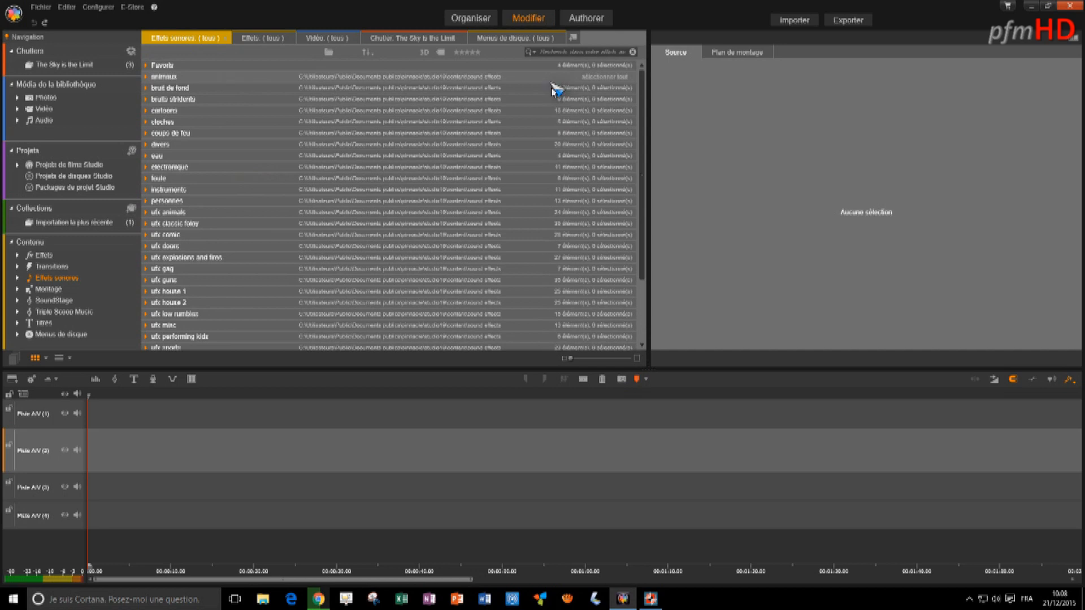
pyautogui.click(146, 77)
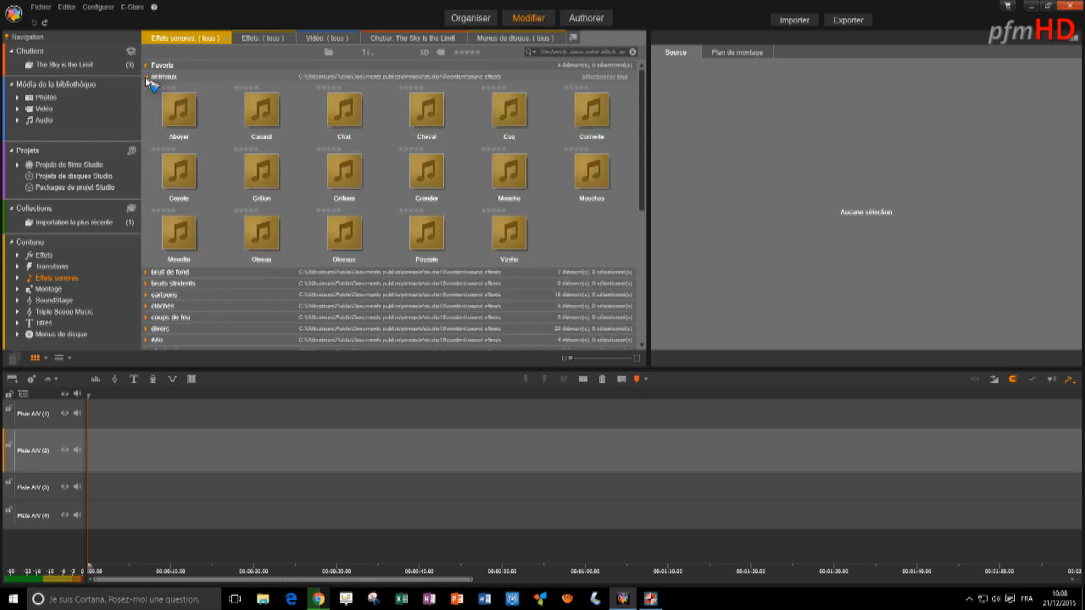
pyautogui.click(345, 125)
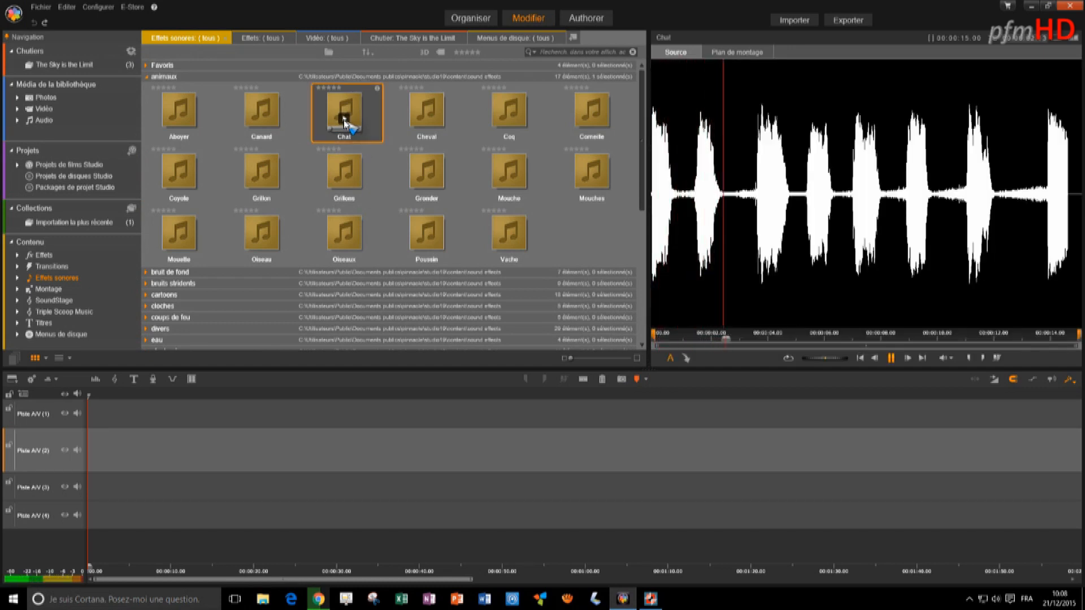
pyautogui.click(343, 120)
# Preview the Album montage template 1 - Ouverture and place it at the start of track A/V (2).
pyautogui.click(49, 289)
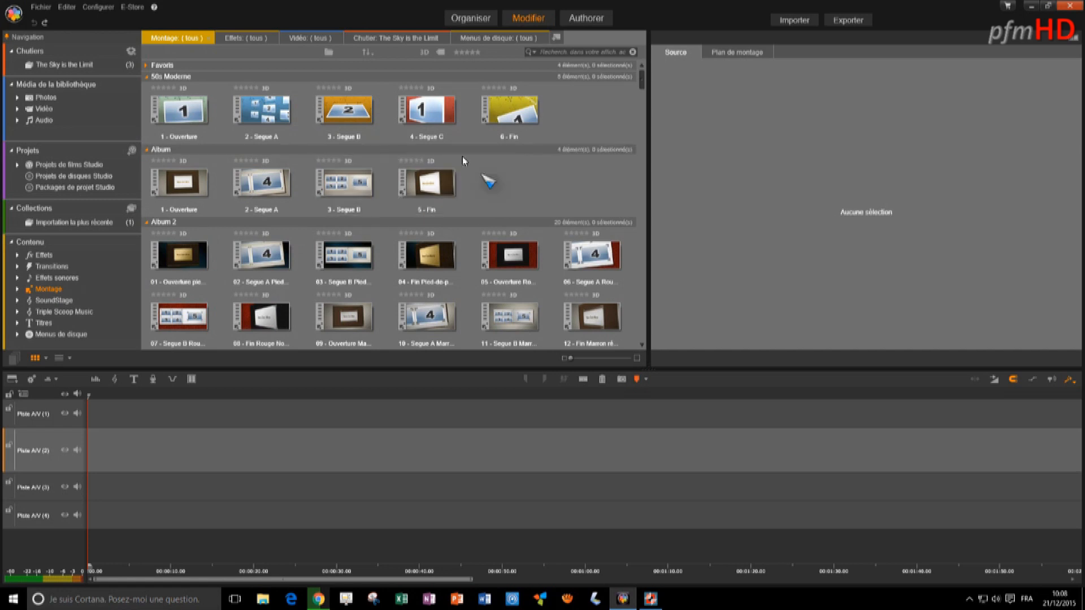
pyautogui.click(182, 192)
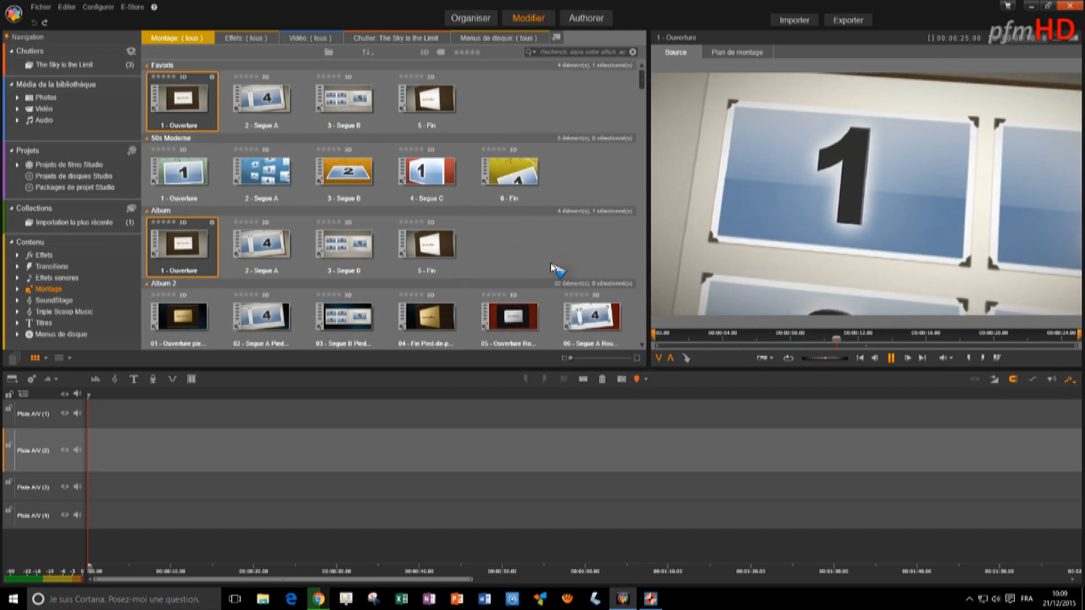
pyautogui.click(891, 358)
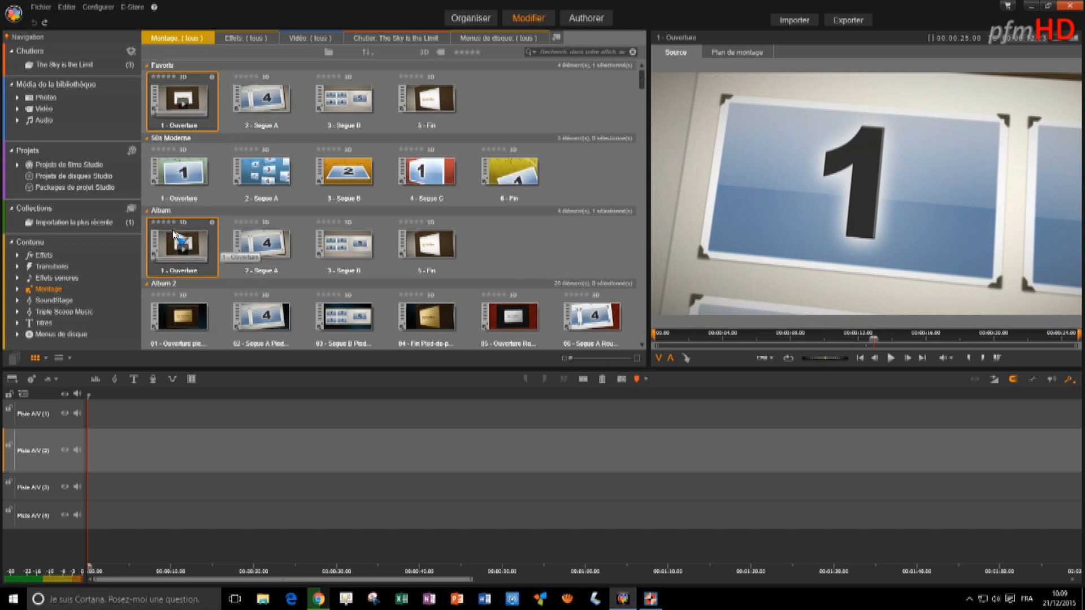
pyautogui.moveTo(175, 234); pyautogui.dragTo(161, 459)
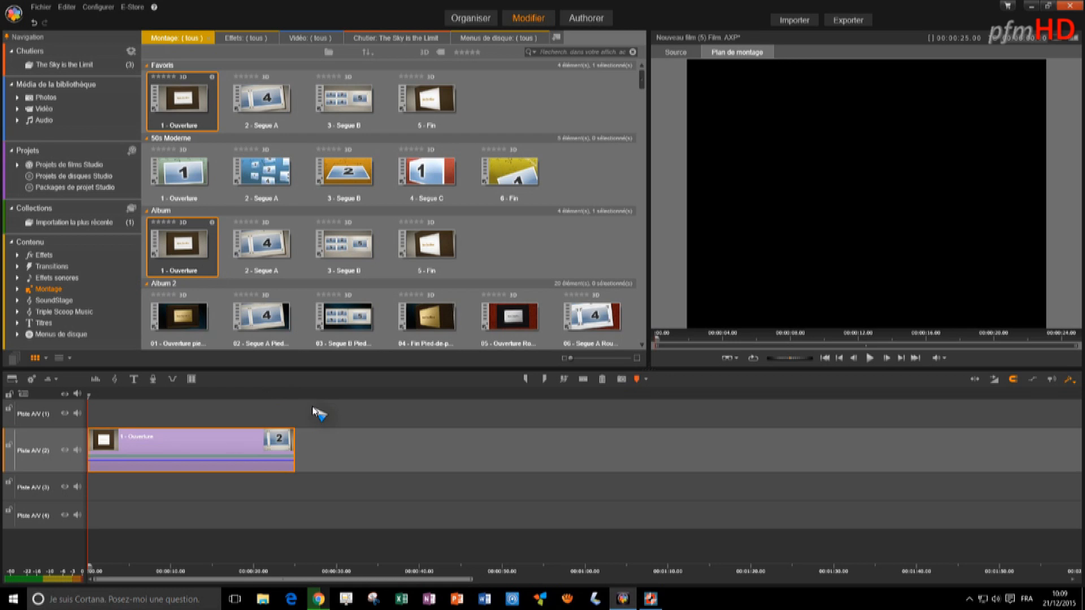
# Rename the four timeline tracks, from first to last, as Texte, Vidéos, photos and Music.
pyautogui.doubleClick(35, 414)
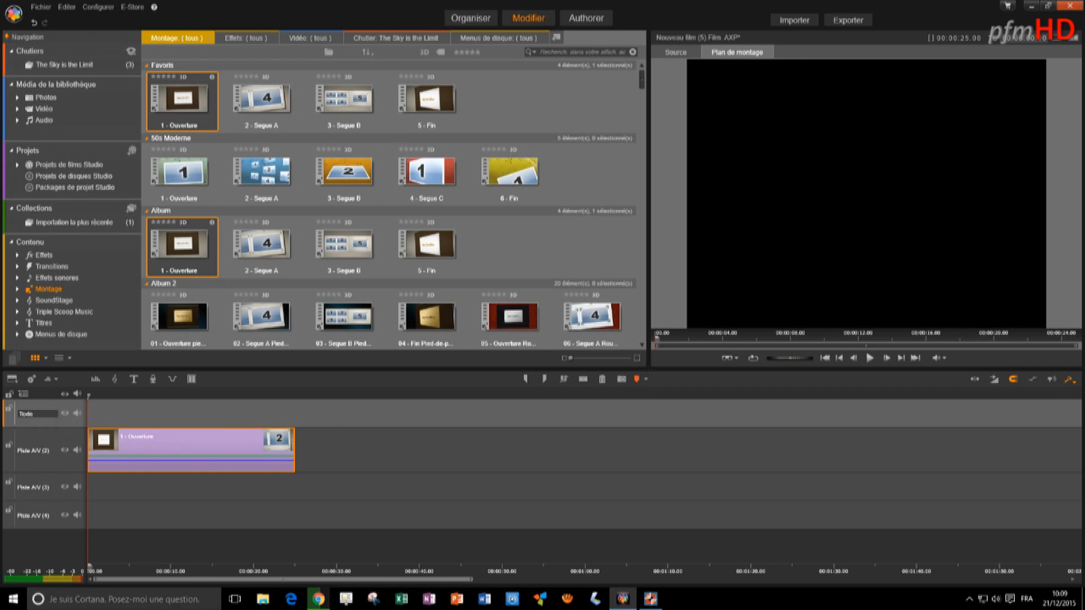
pyautogui.click(38, 455)
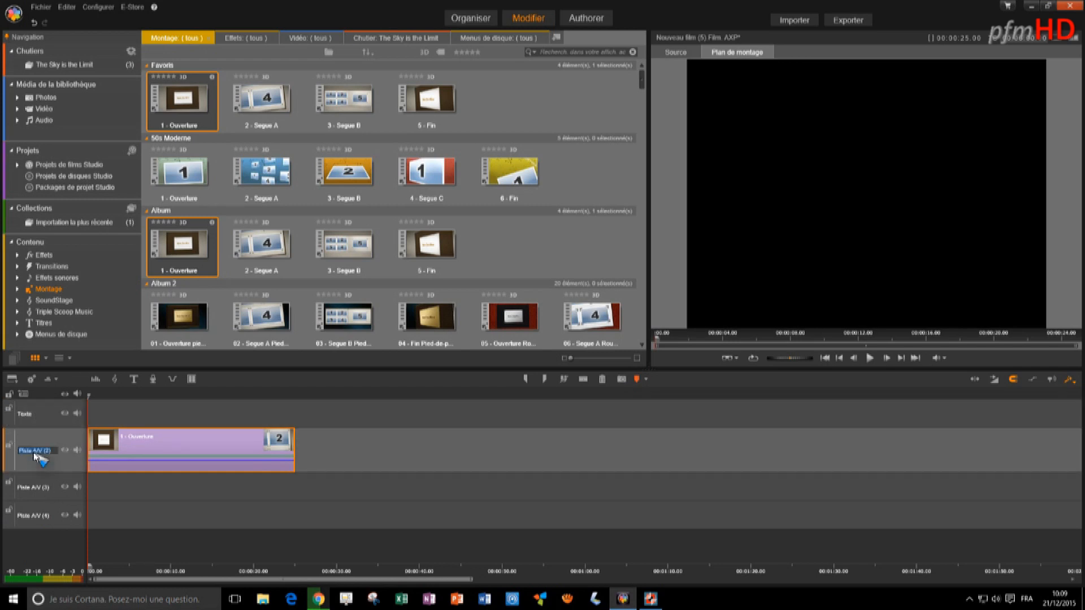
pyautogui.write('Vidéos')
pyautogui.press('Return')
pyautogui.doubleClick(35, 487)
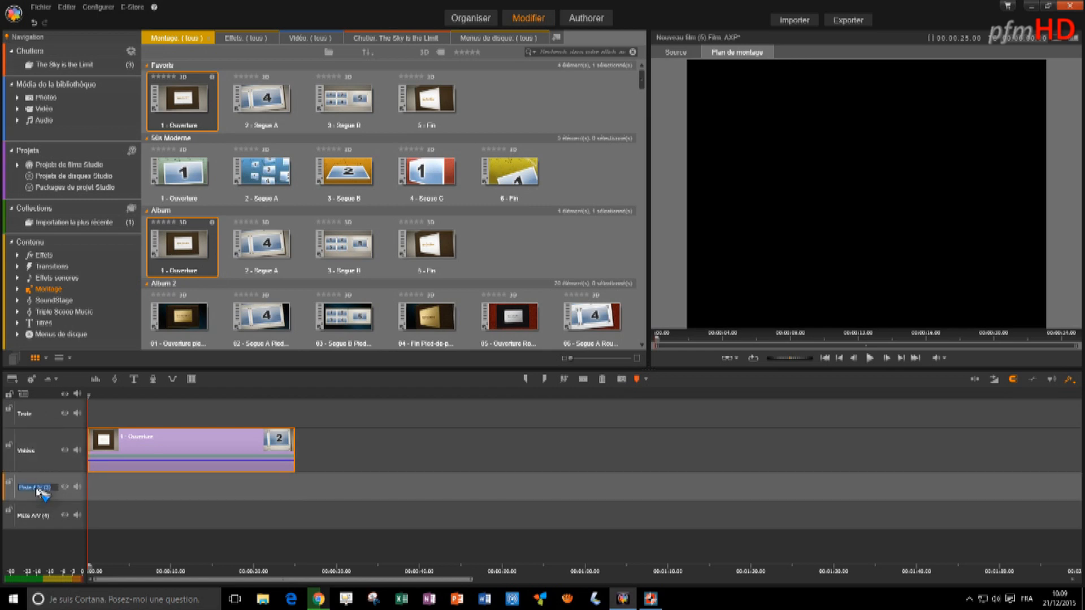
pyautogui.write('Photos')
pyautogui.press('Return')
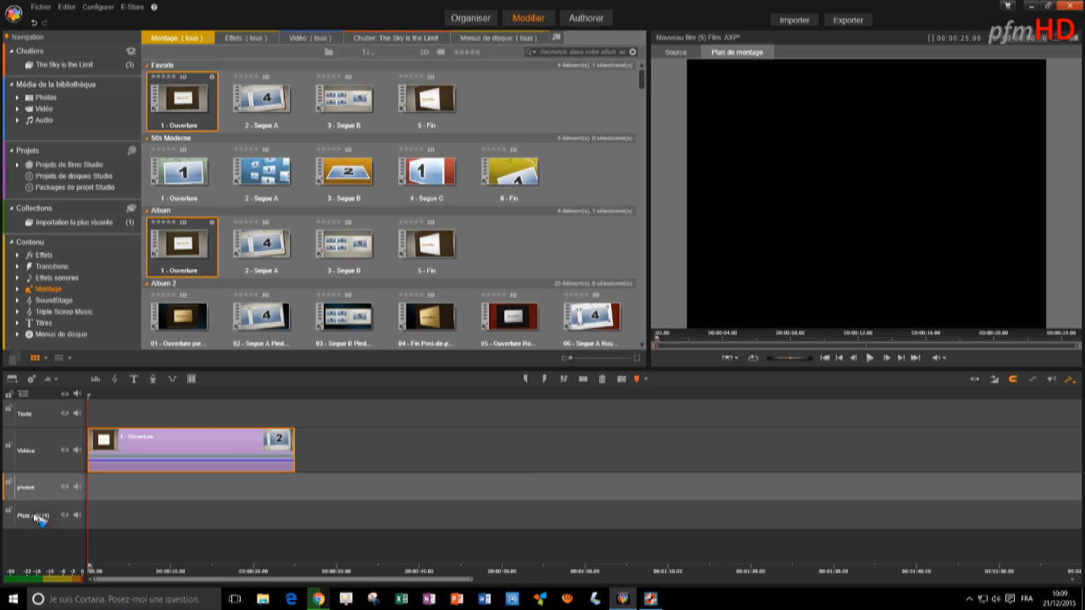
pyautogui.doubleClick(36, 515)
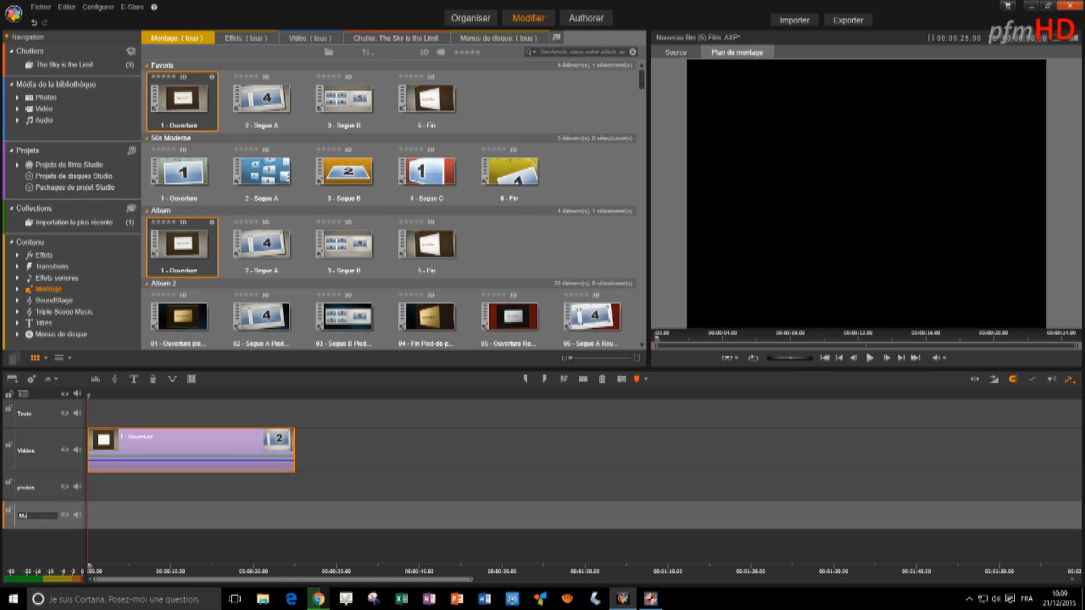
pyautogui.press('Return')
# Open the 1 - Ouverture montage for editing and fill its four slots with Sans titre3.png, Sans titre.png, Sans titre4.png and Egypte1.jpeg.
pyautogui.click(38, 99)
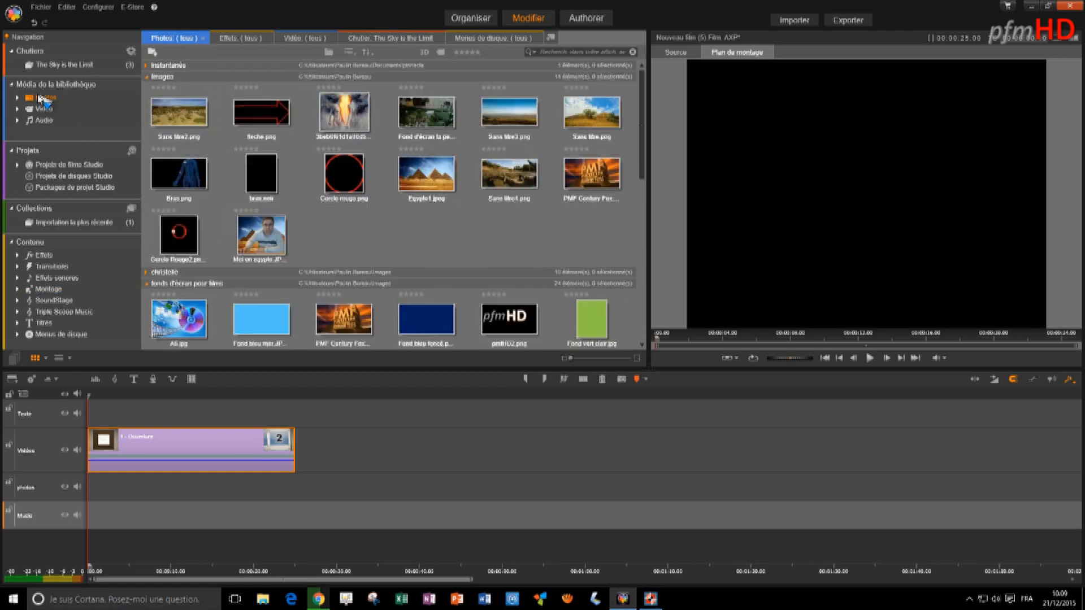
pyautogui.doubleClick(199, 440)
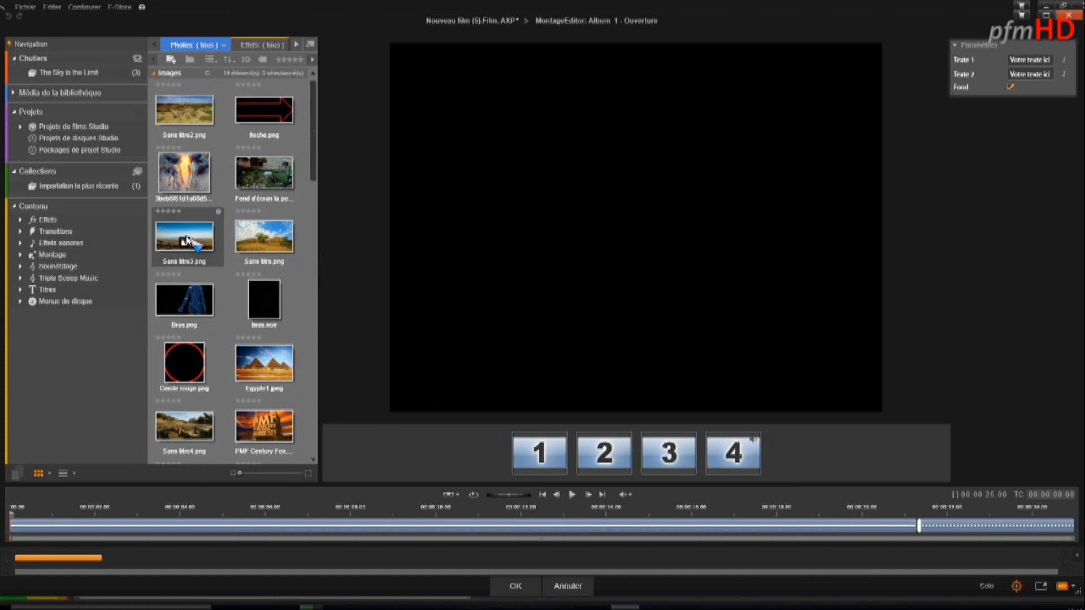
pyautogui.moveTo(189, 240); pyautogui.dragTo(542, 463)
pyautogui.moveTo(264, 237); pyautogui.dragTo(582, 452)
pyautogui.moveTo(192, 429); pyautogui.dragTo(670, 452)
pyautogui.moveTo(256, 374); pyautogui.dragTo(733, 461)
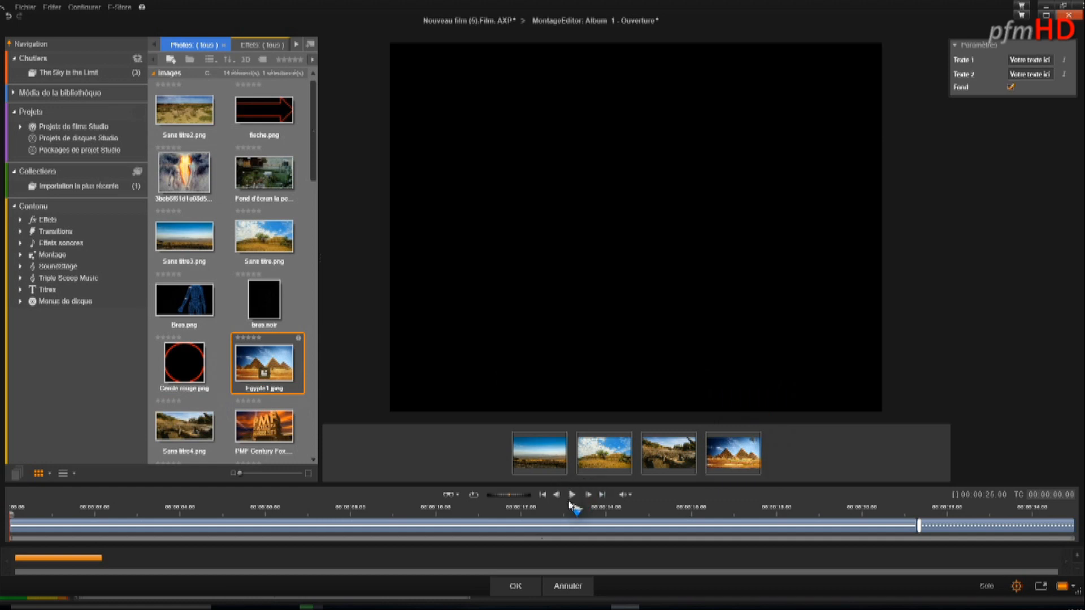
# Play the montage up to its opening title, and set Texte 1 to PMF and Texte 2 to Essai.
pyautogui.click(573, 495)
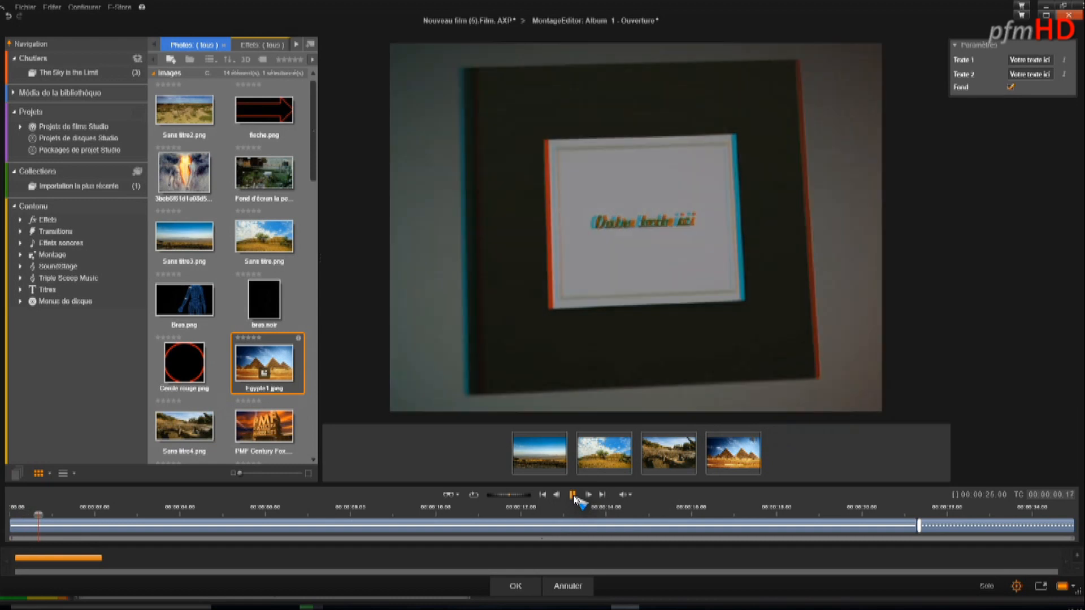
pyautogui.click(573, 495)
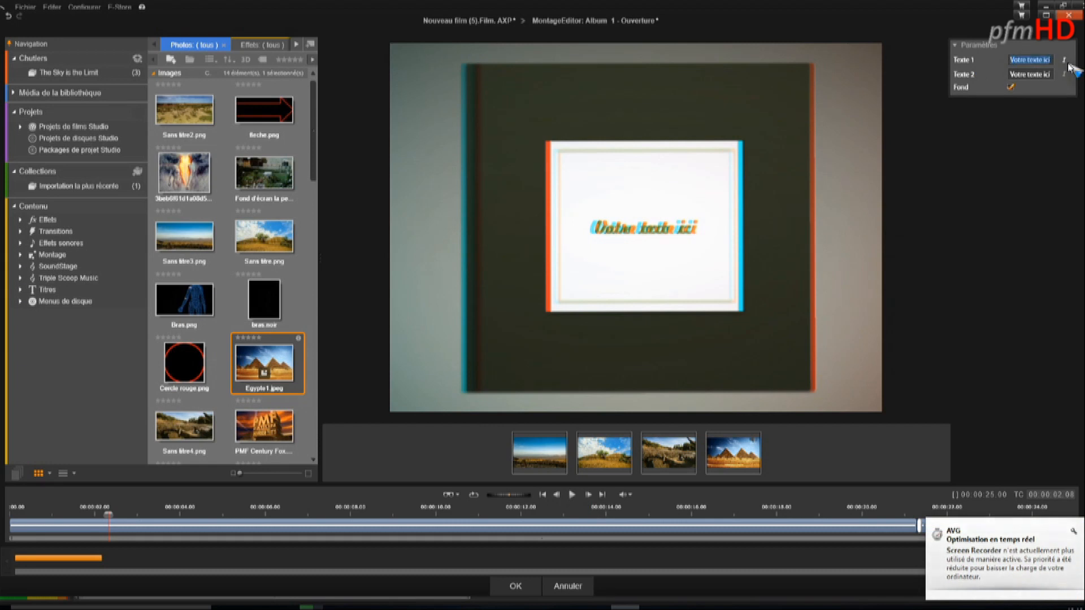
pyautogui.write('PMF')
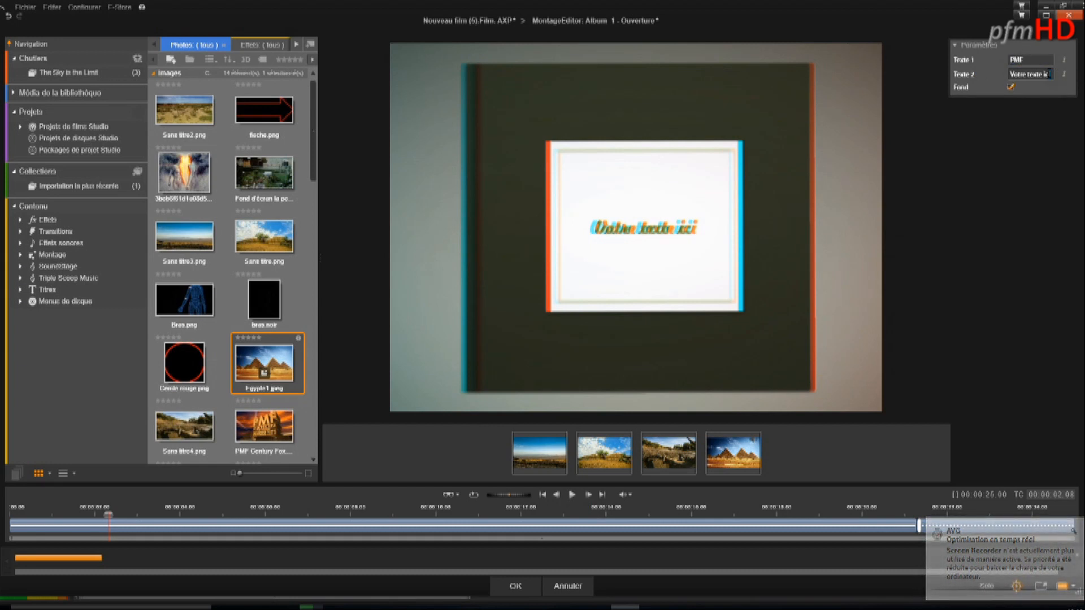
pyautogui.click(1050, 74)
pyautogui.write('Essai')
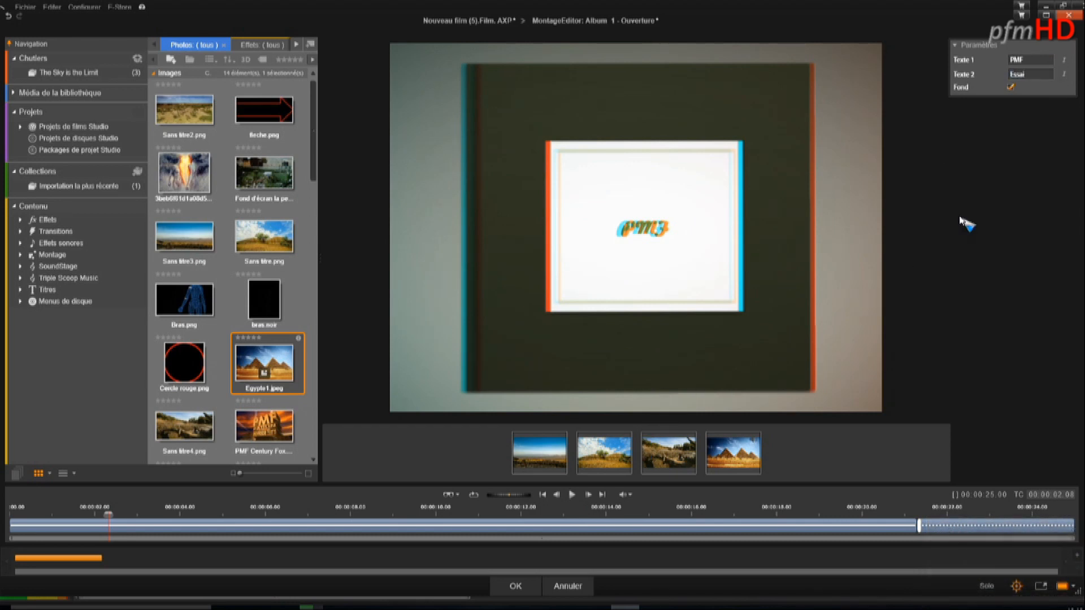
# Colour the montage's Texte 1 purple and set its font to SonicCutThru Hv.
pyautogui.click(1065, 74)
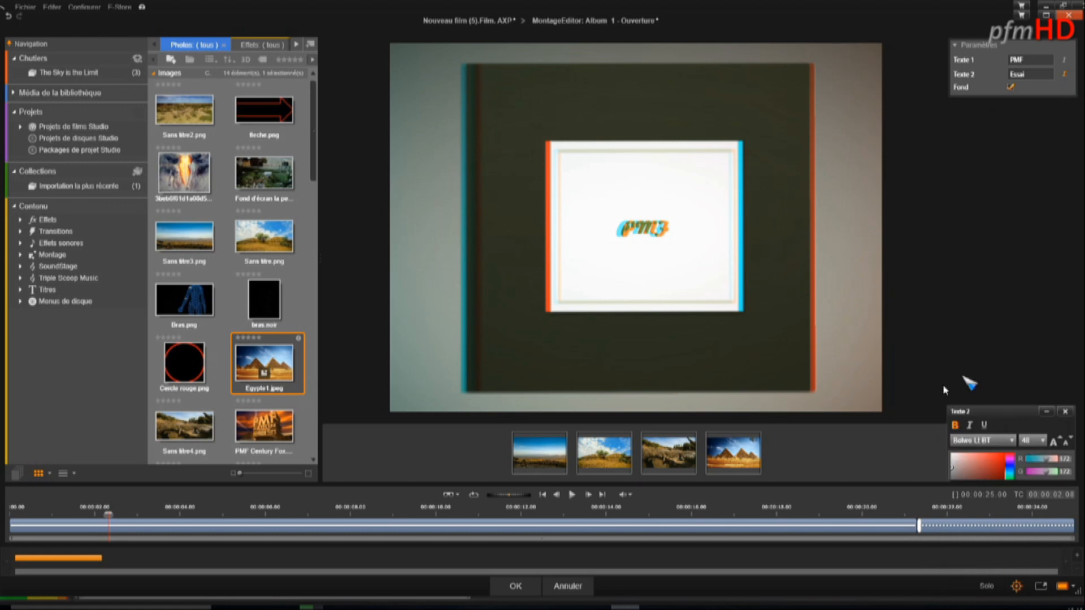
pyautogui.click(1065, 60)
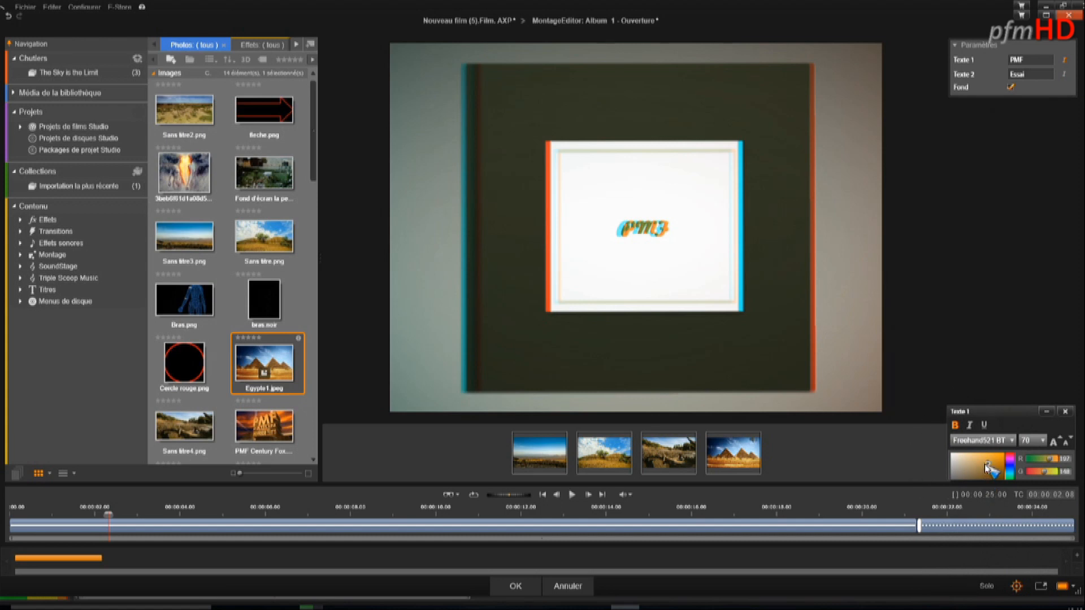
pyautogui.moveTo(995, 459); pyautogui.dragTo(1001, 455)
pyautogui.click(1009, 466)
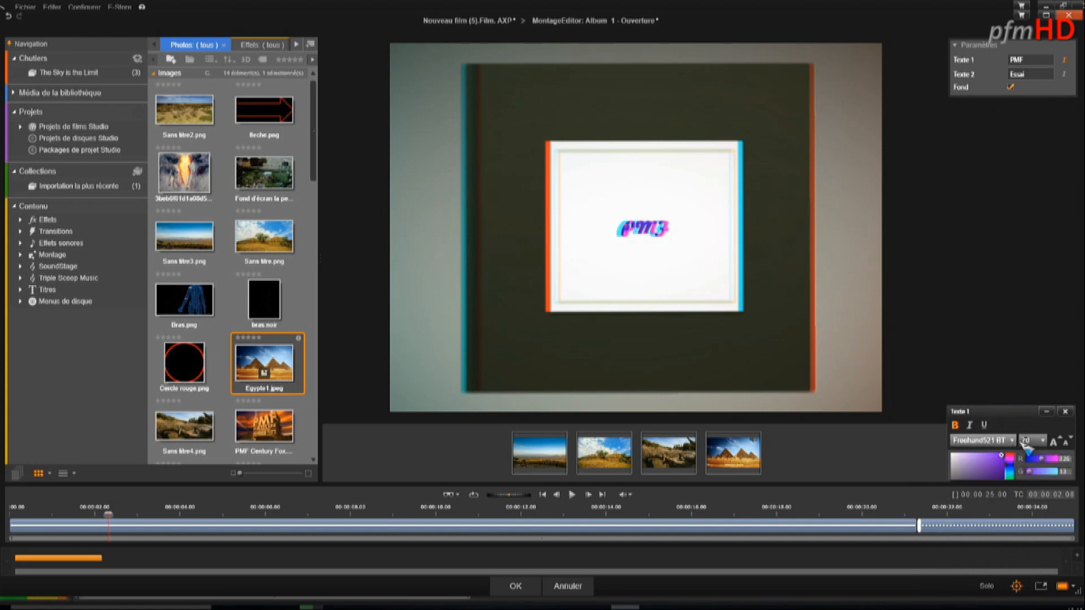
pyautogui.click(1012, 441)
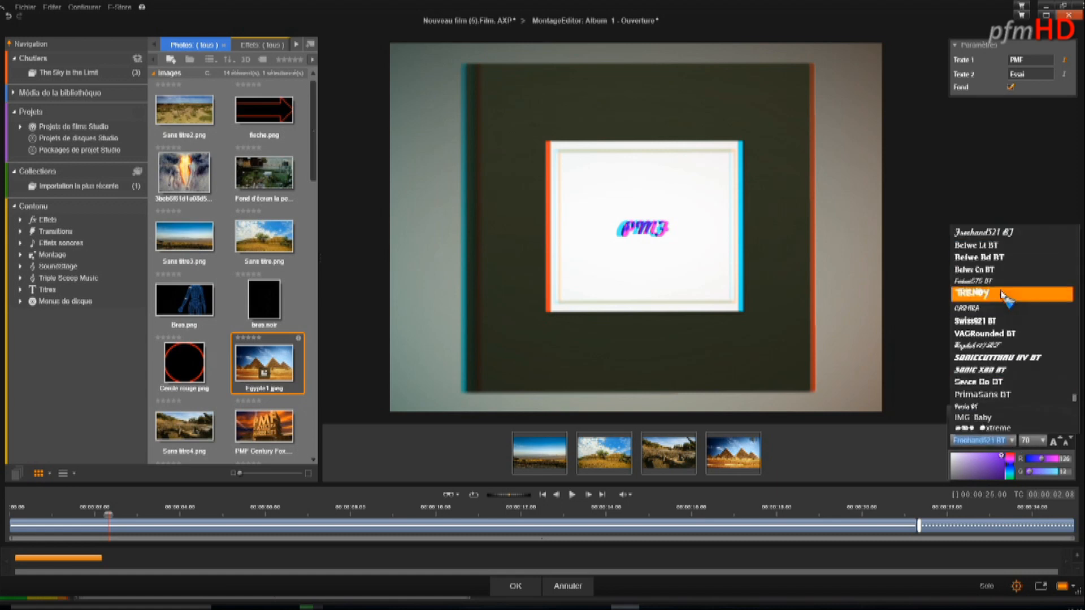
pyautogui.click(976, 359)
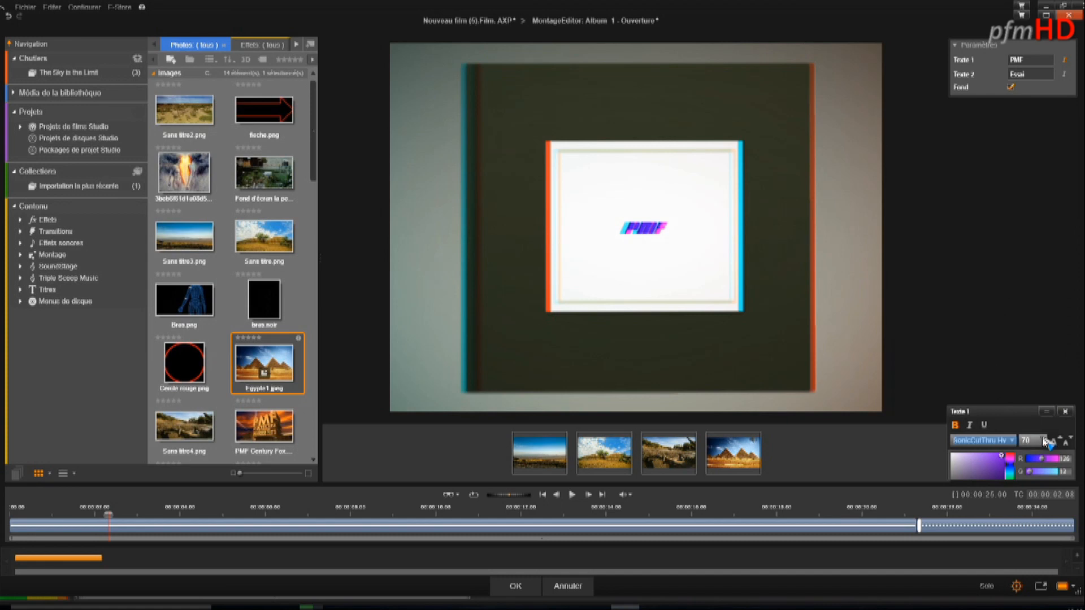
# Enlarge Texte 1 of the montage to font size 136.
pyautogui.click(1056, 443)
pyautogui.click(1056, 442)
pyautogui.click(1044, 441)
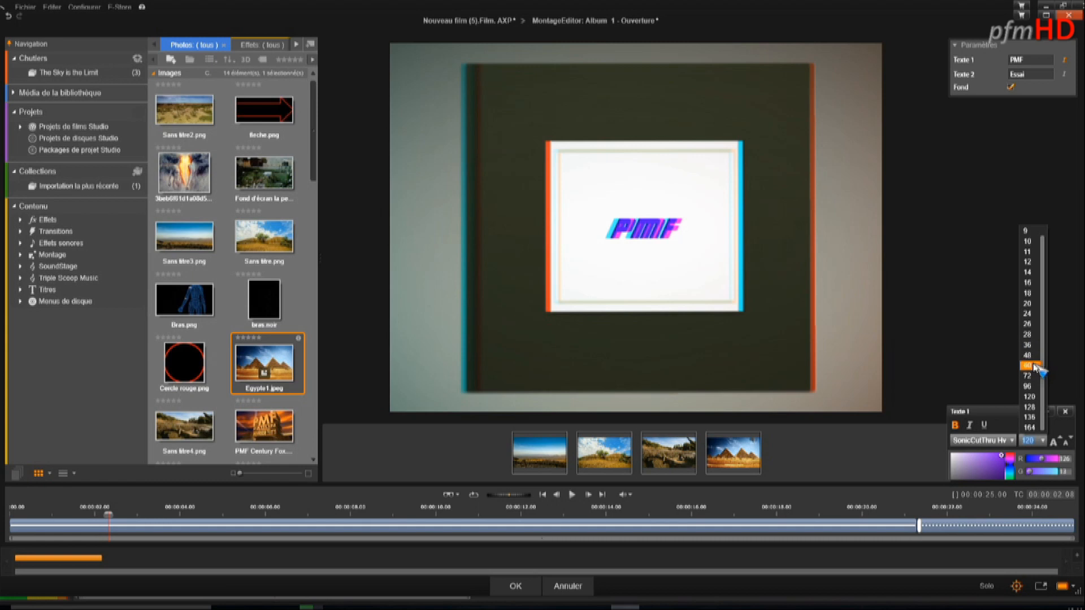
pyautogui.click(1030, 418)
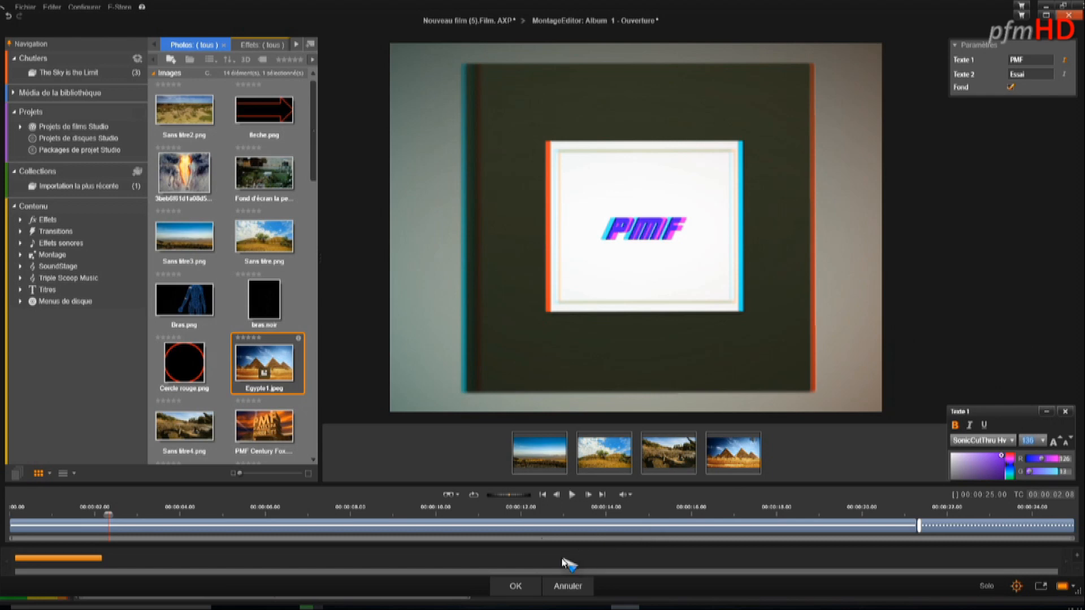
# Apply the montage edits and preview the opening sequence from the timeline.
pyautogui.click(515, 587)
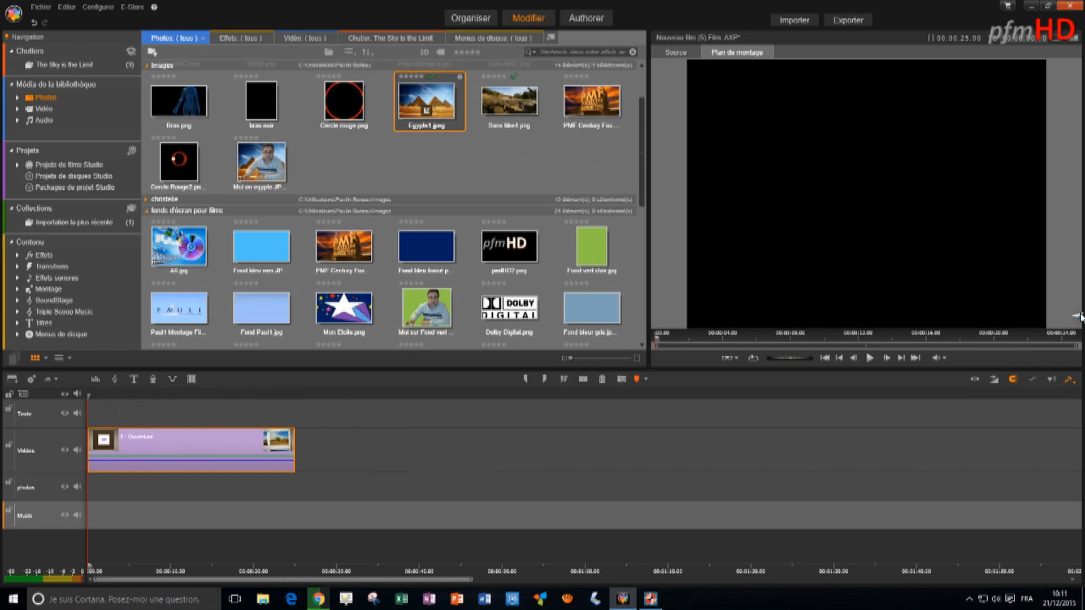
pyautogui.click(870, 359)
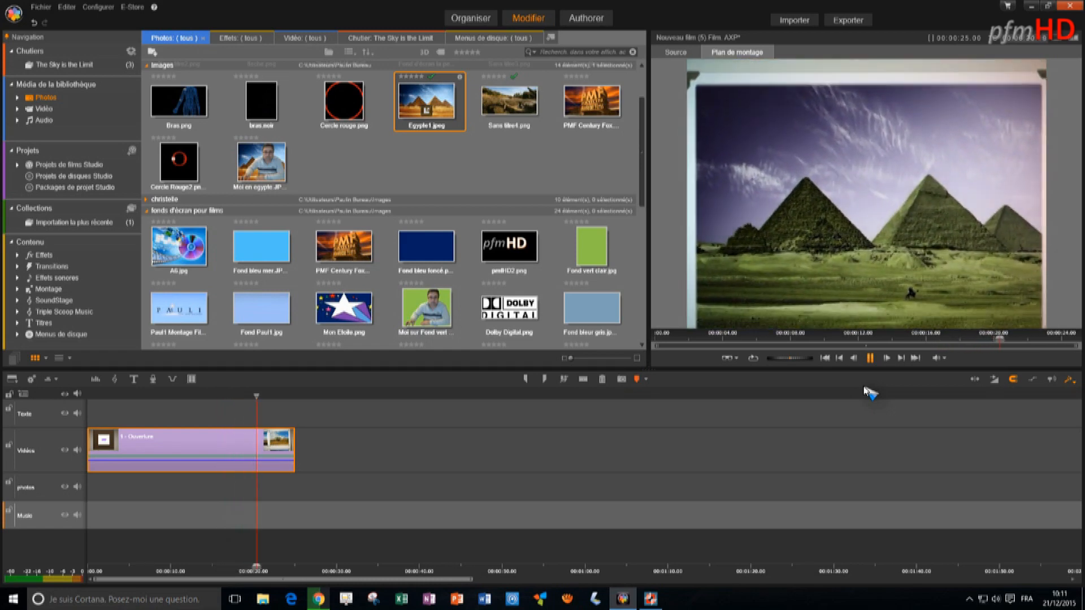
pyautogui.click(869, 358)
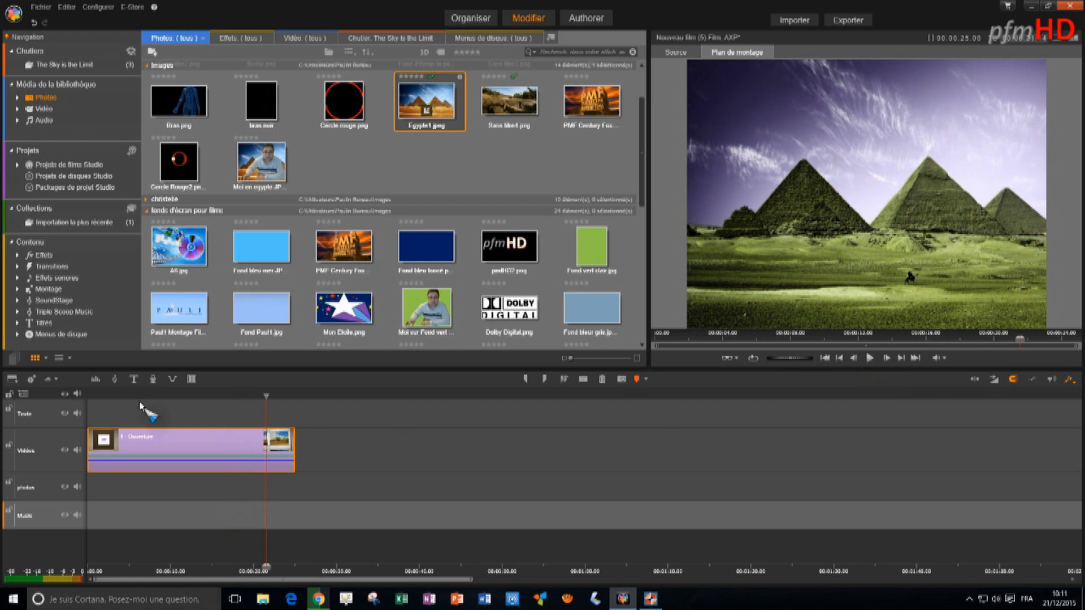
# Place Mac Gyver.mp3 from the audio library at the start of the Music track.
pyautogui.click(40, 121)
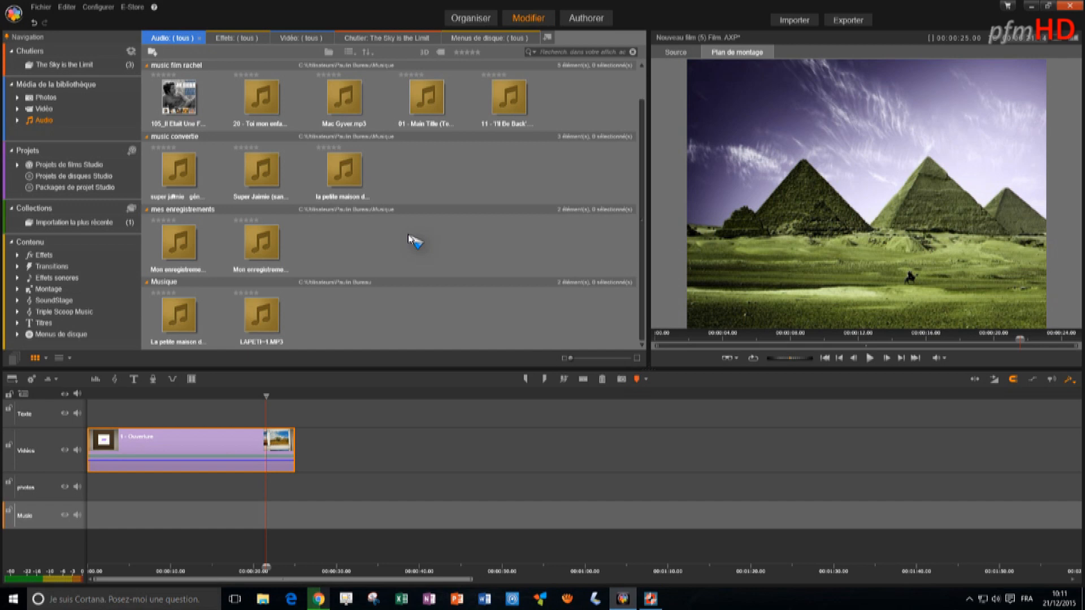
pyautogui.scroll(1, 415, 242)
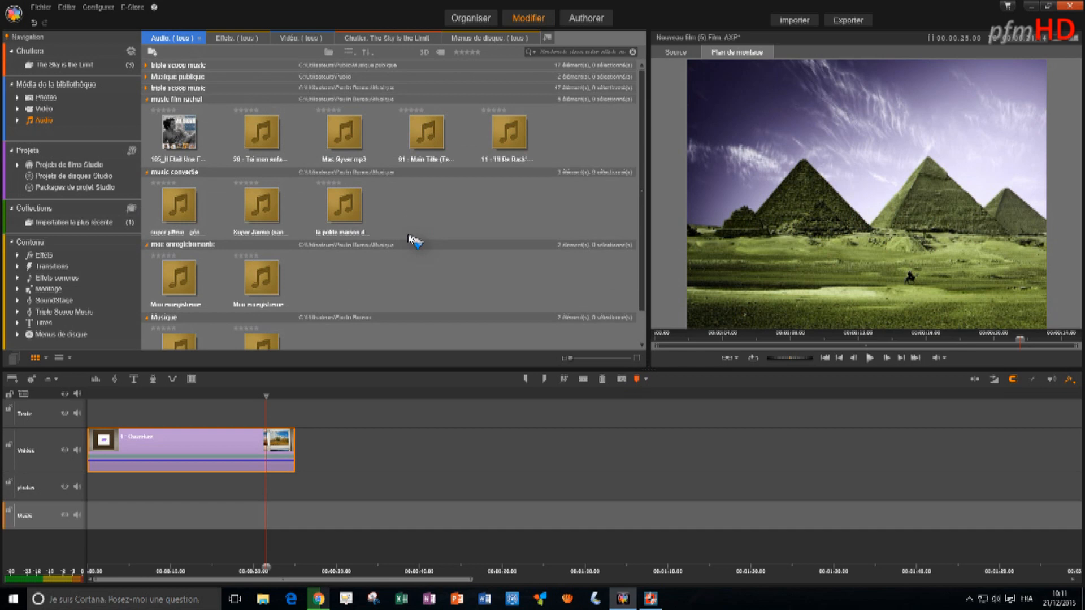
pyautogui.moveTo(344, 133); pyautogui.dragTo(90, 512)
# Play the beginning of the film with its music, and trim Mac Gyver.mp3 to end with the opening montage.
pyautogui.click(457, 480)
pyautogui.click(871, 359)
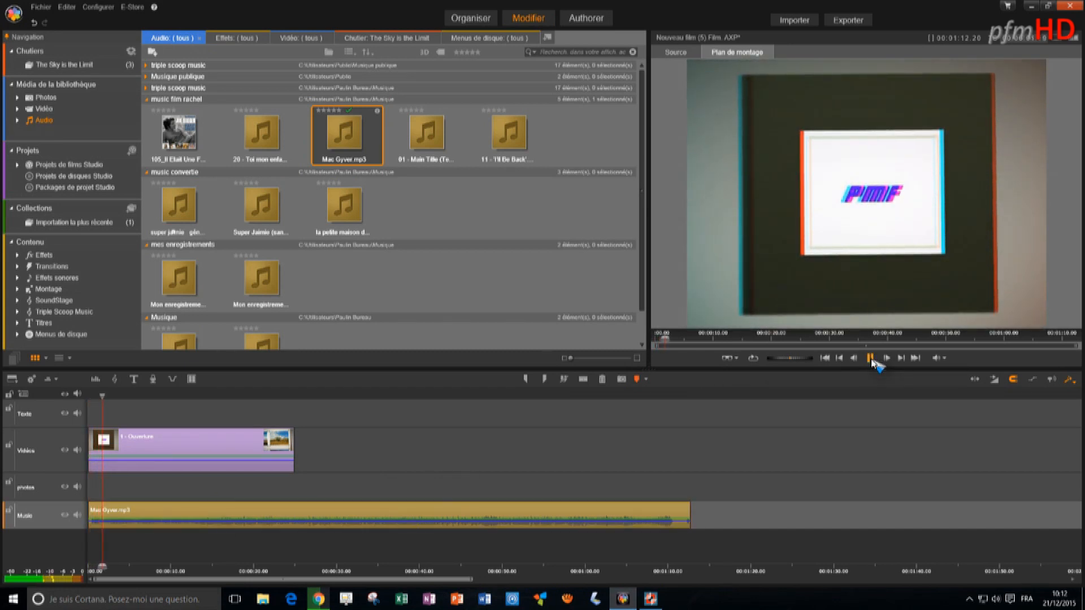
pyautogui.click(871, 358)
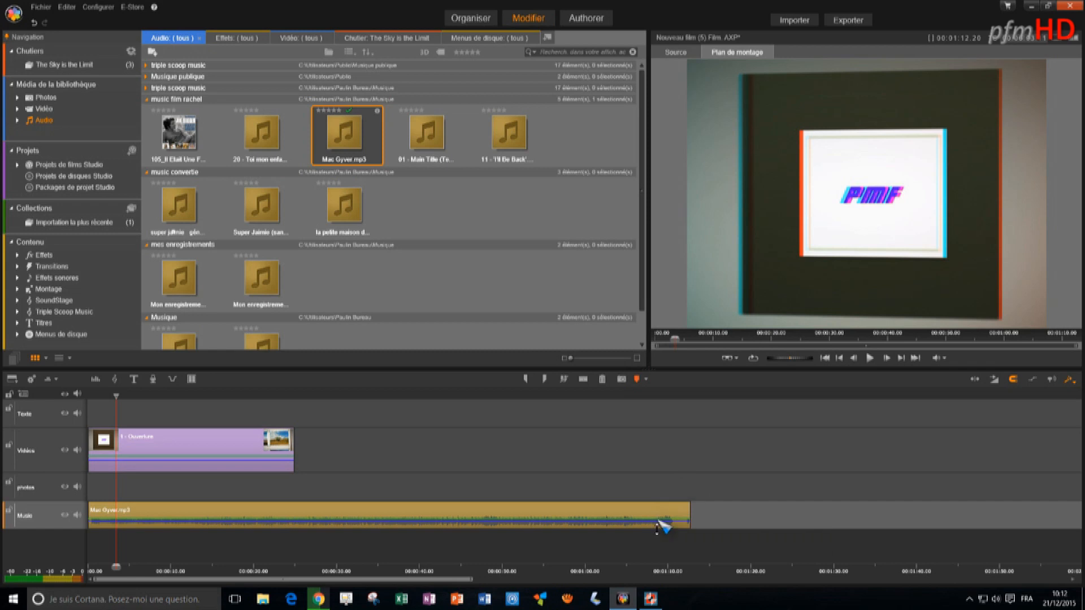
pyautogui.moveTo(683, 514); pyautogui.dragTo(301, 522)
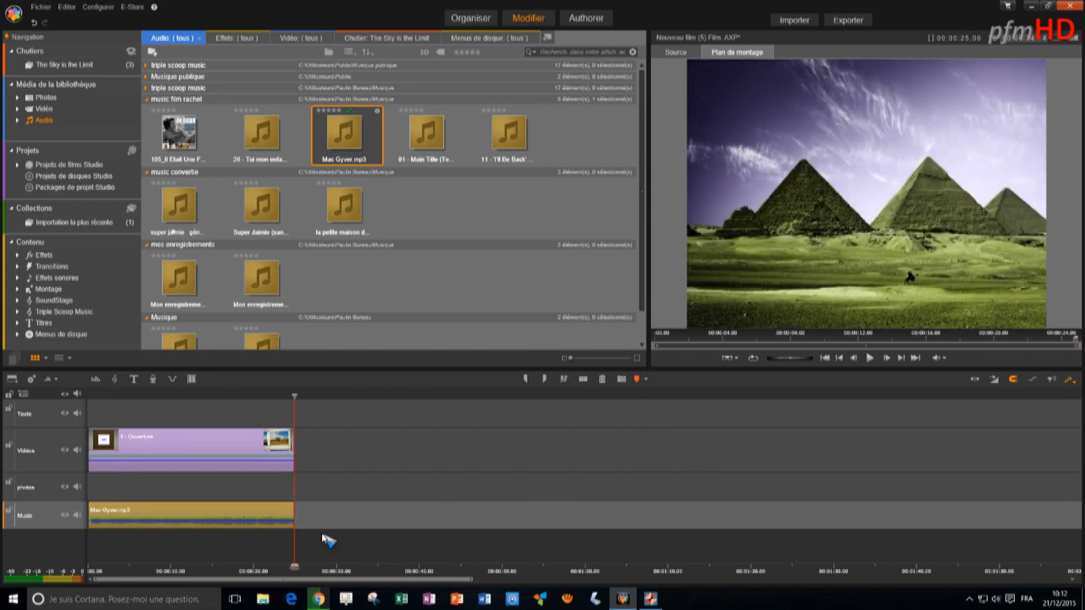
# Place the photo Sans titre2.png on the photos track directly after the opening montage.
pyautogui.click(55, 97)
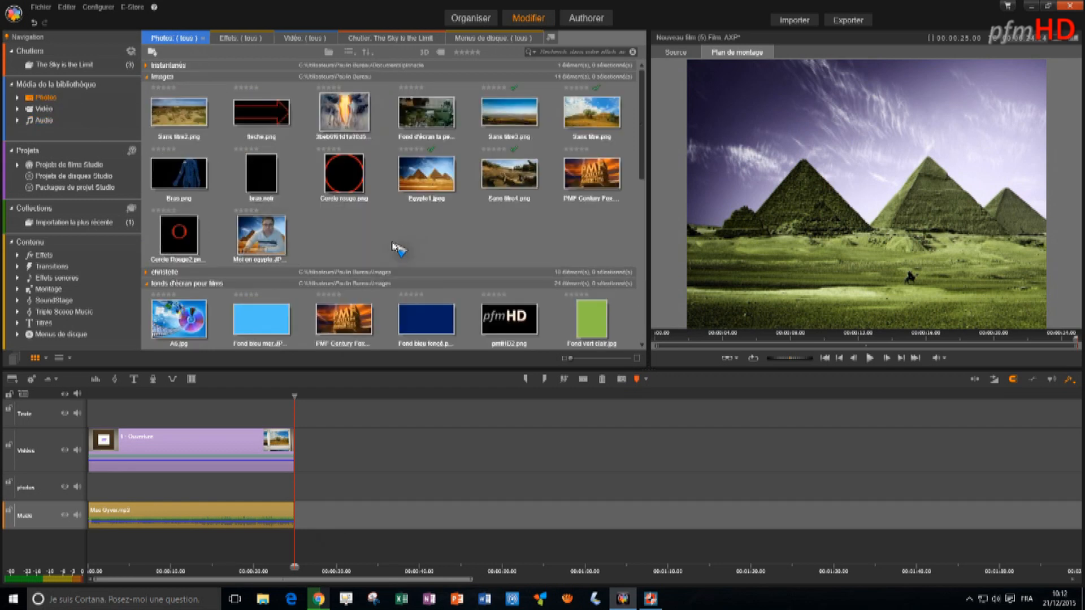
pyautogui.moveTo(164, 117); pyautogui.dragTo(320, 486)
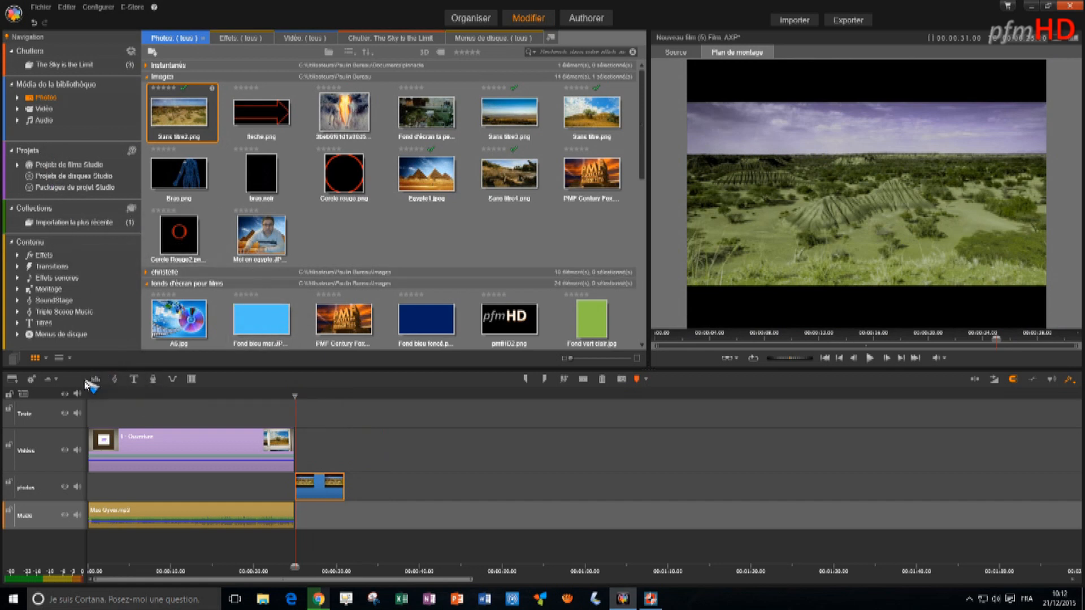
# Create a new title with the text Paysage and add it to the timeline.
pyautogui.click(134, 380)
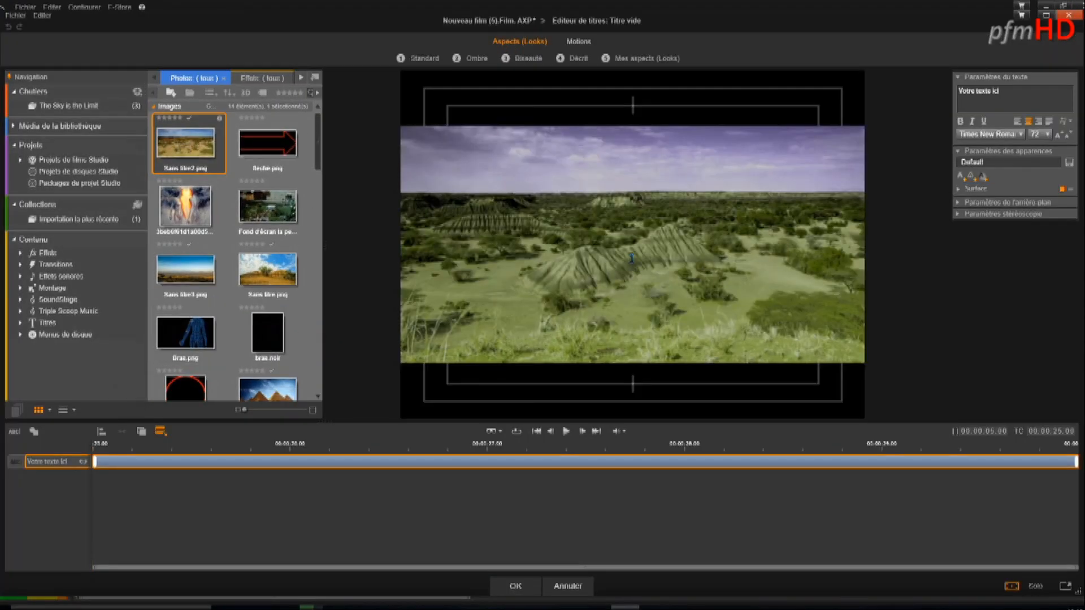
pyautogui.moveTo(1012, 87); pyautogui.dragTo(915, 90)
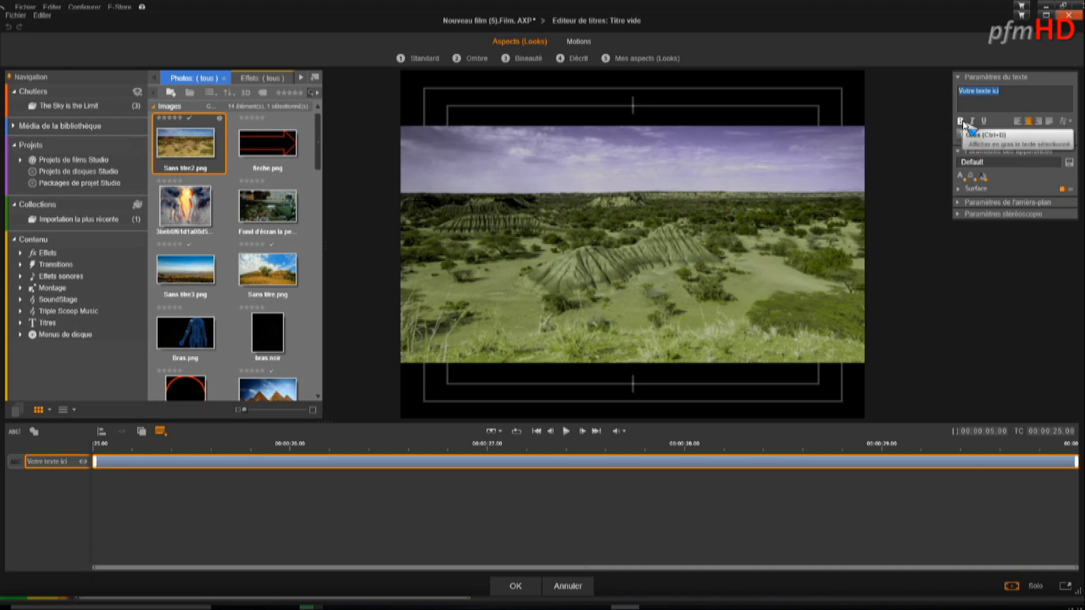
pyautogui.write('Paysage')
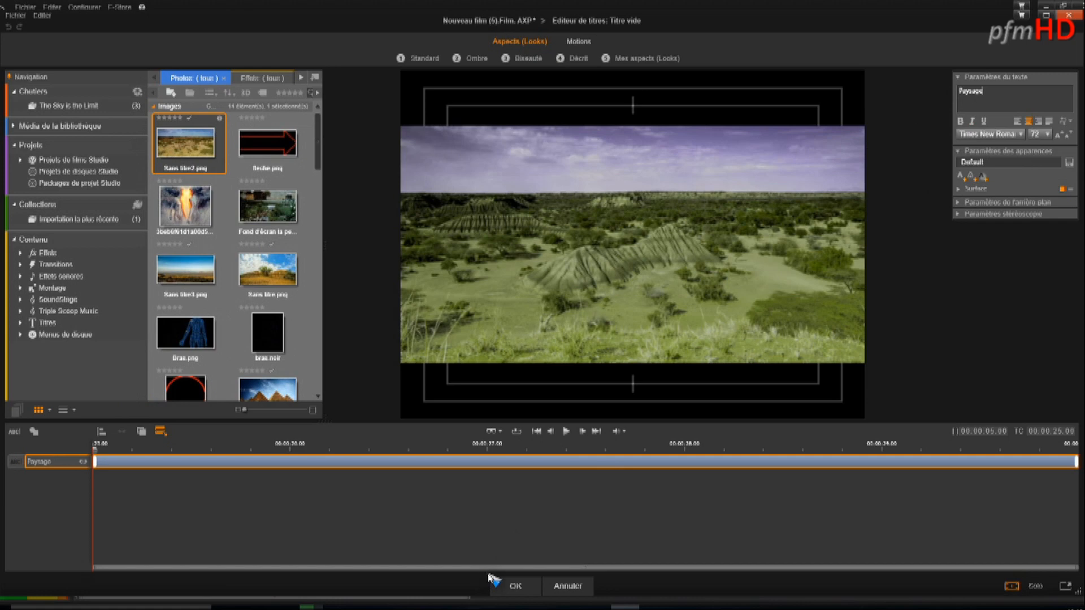
pyautogui.click(512, 586)
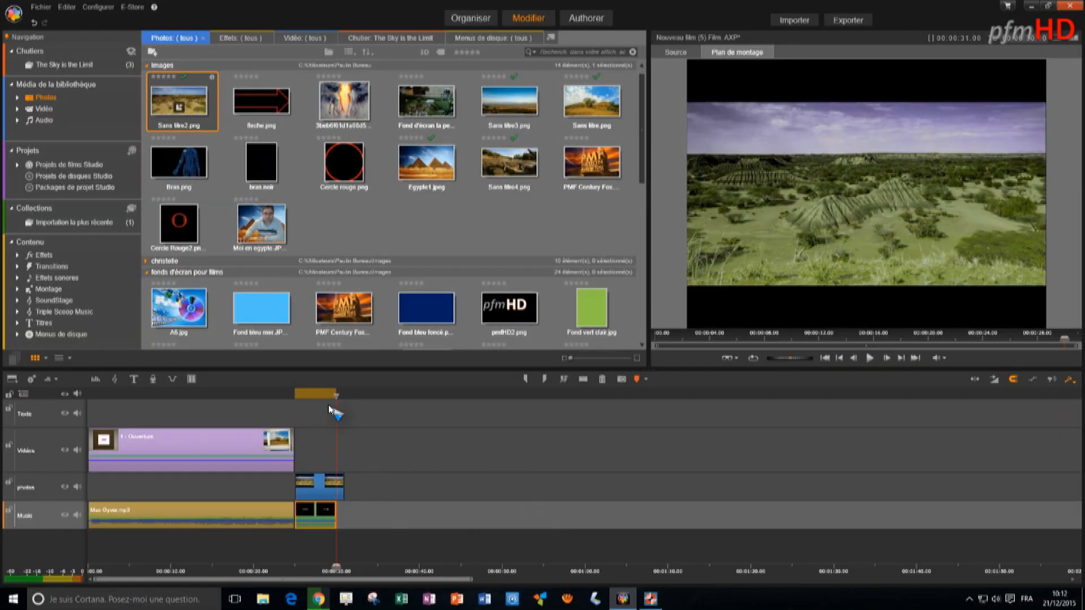
# Move the Paysage title to the Texte track above the landscape photo, and play that section.
pyautogui.moveTo(339, 398); pyautogui.dragTo(288, 399)
pyautogui.moveTo(310, 520); pyautogui.dragTo(316, 407)
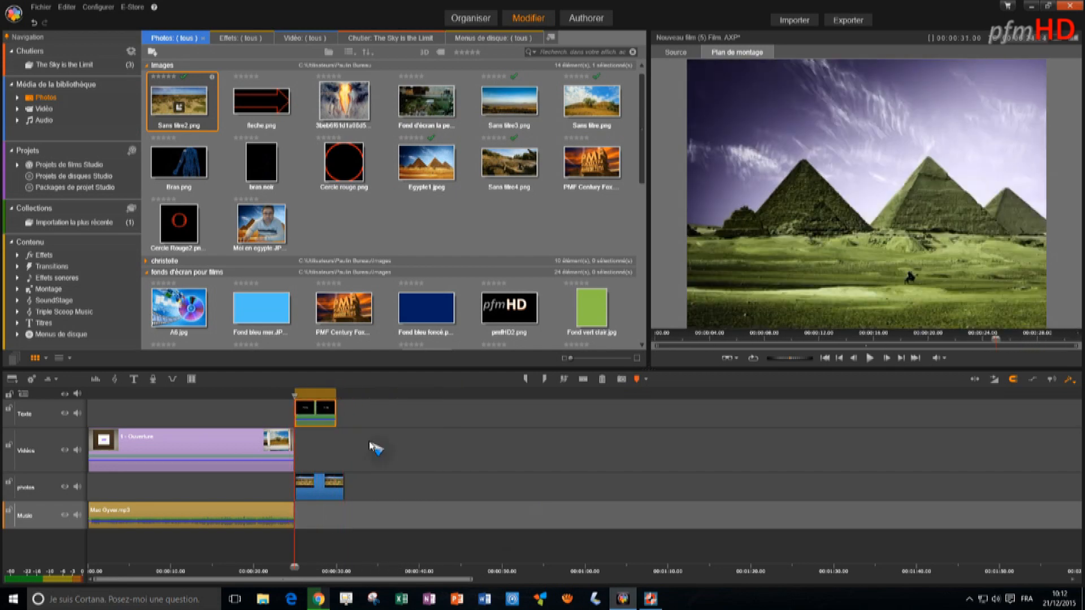
pyautogui.click(377, 446)
pyautogui.click(870, 359)
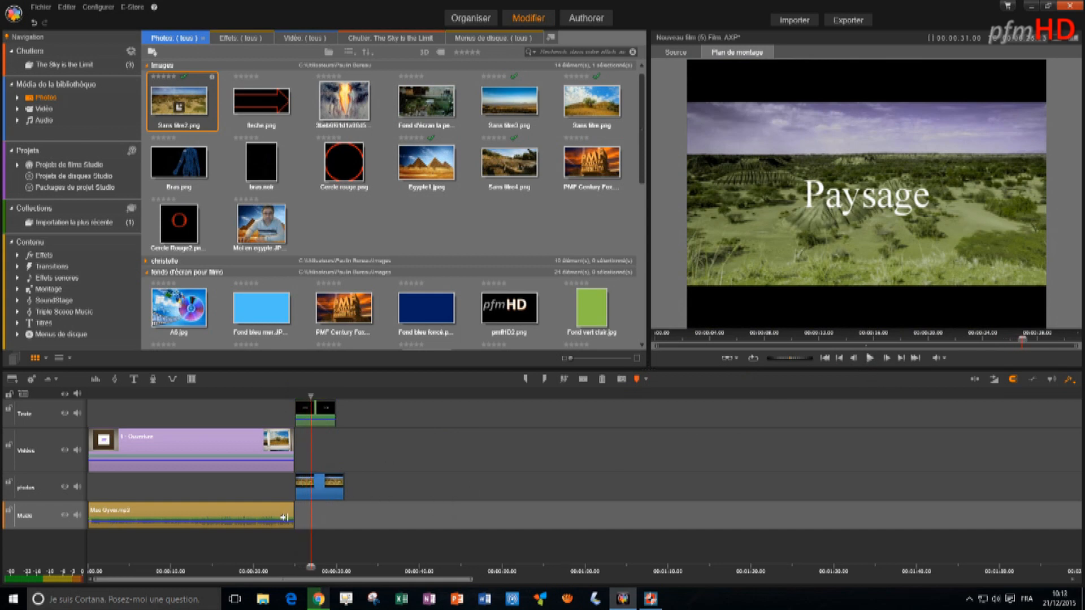
# Extend the Mac Gyver.mp3 music and the Paysage title so both end together with the landscape photo.
pyautogui.moveTo(285, 517); pyautogui.dragTo(344, 515)
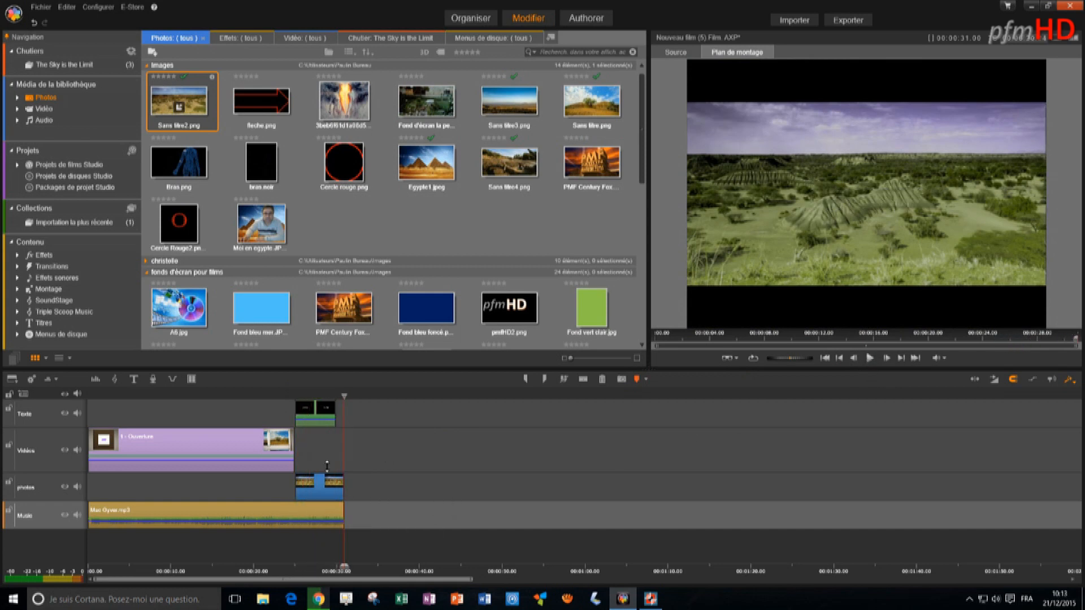
pyautogui.moveTo(316, 423); pyautogui.dragTo(402, 472)
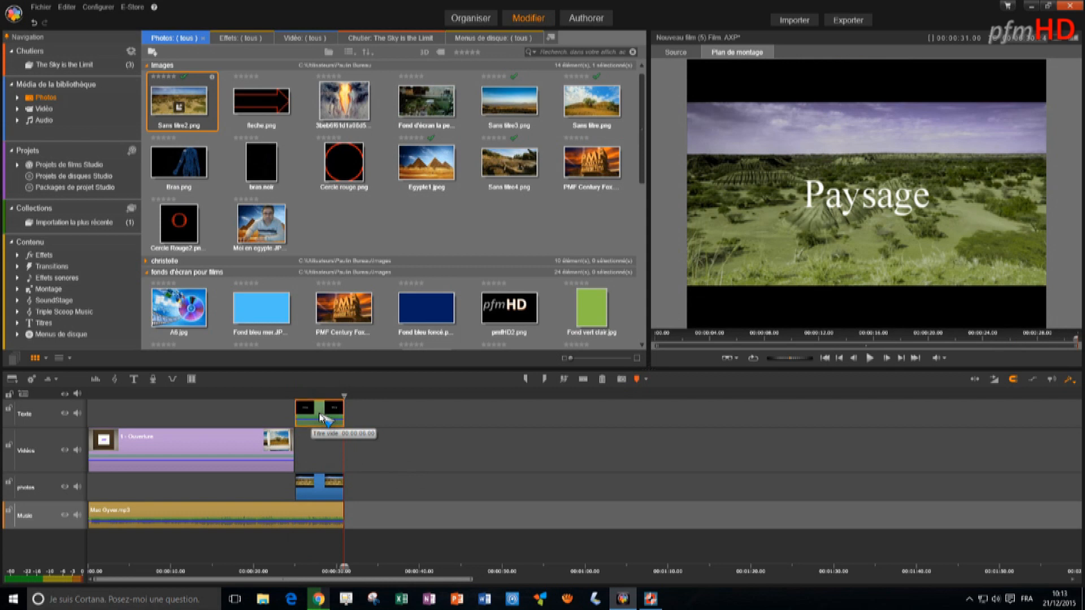
# Move the Paysage text to the upper-left corner of the picture and give it entrance motion 09.
pyautogui.doubleClick(323, 418)
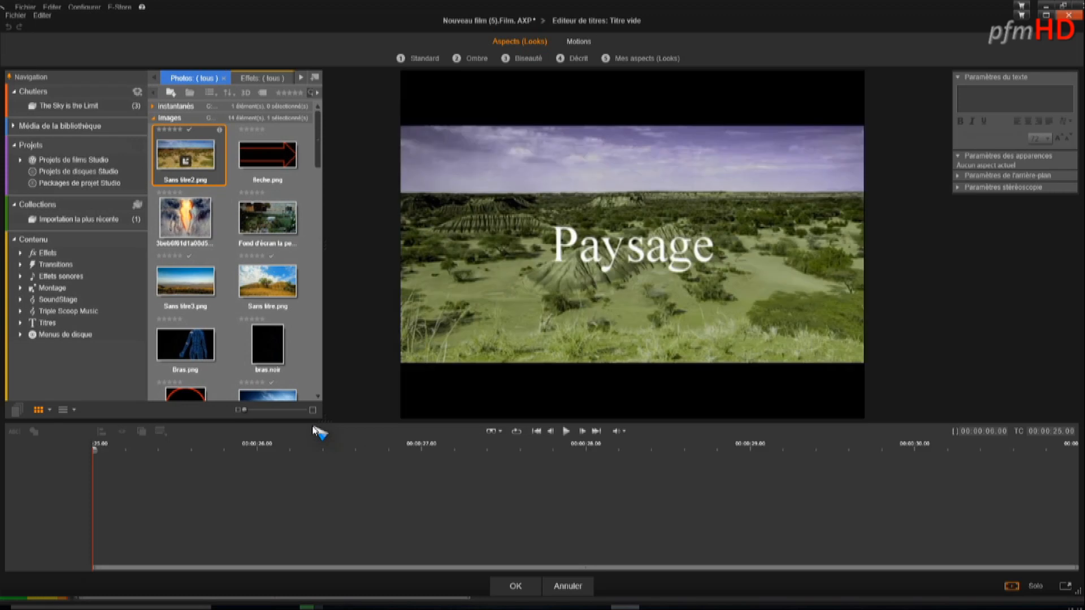
pyautogui.moveTo(636, 276); pyautogui.dragTo(507, 157)
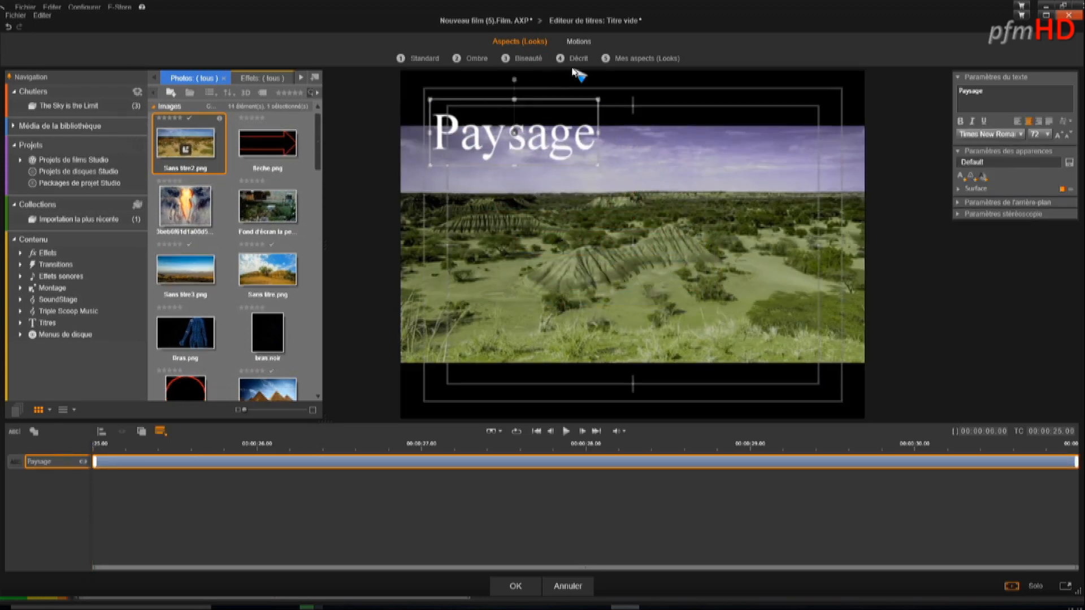
pyautogui.click(579, 42)
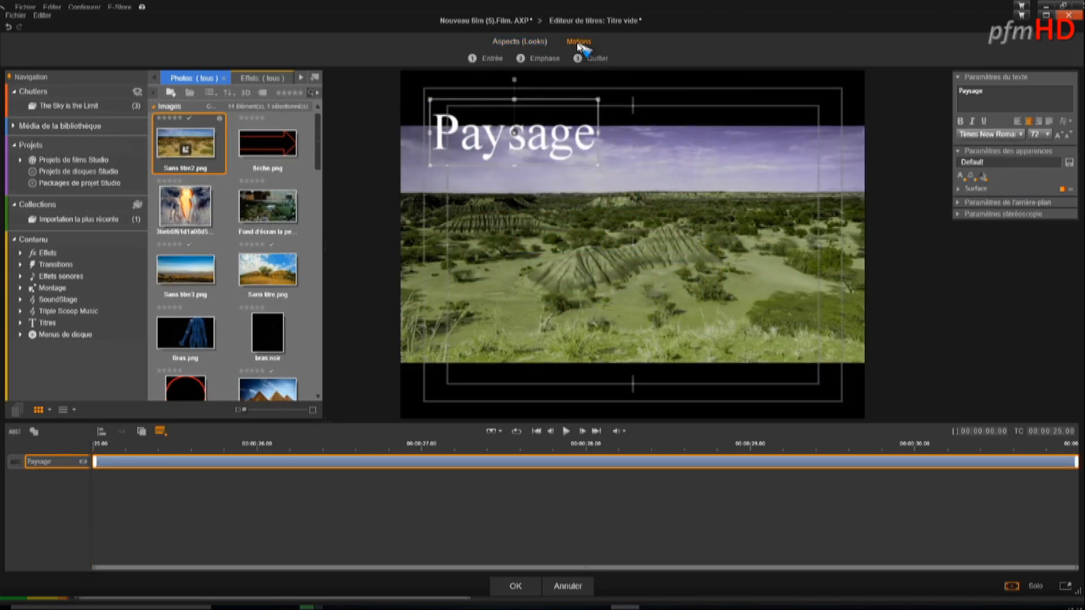
pyautogui.click(495, 59)
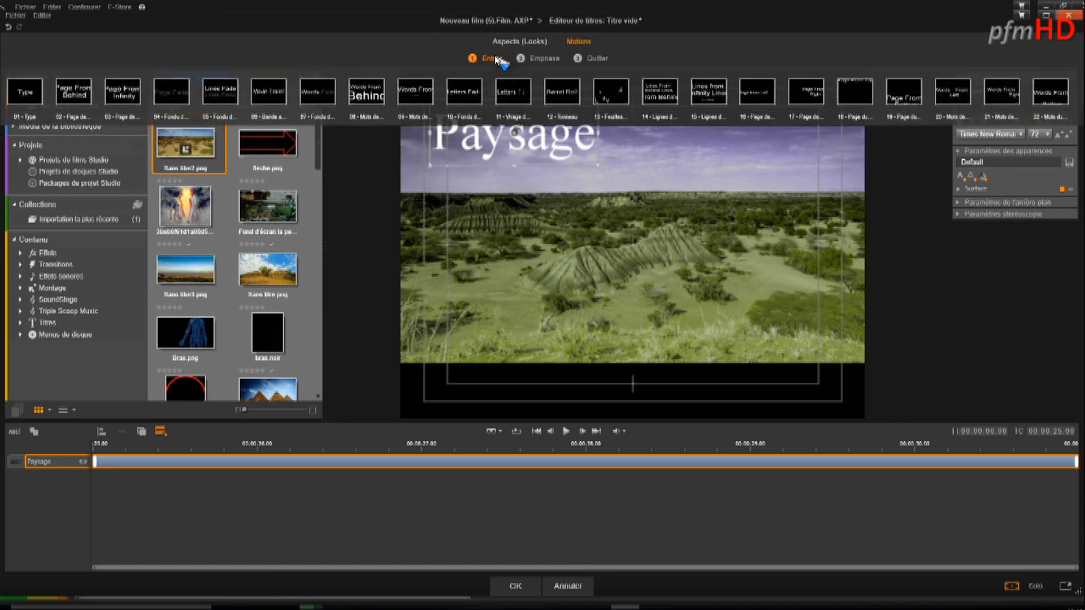
pyautogui.click(421, 89)
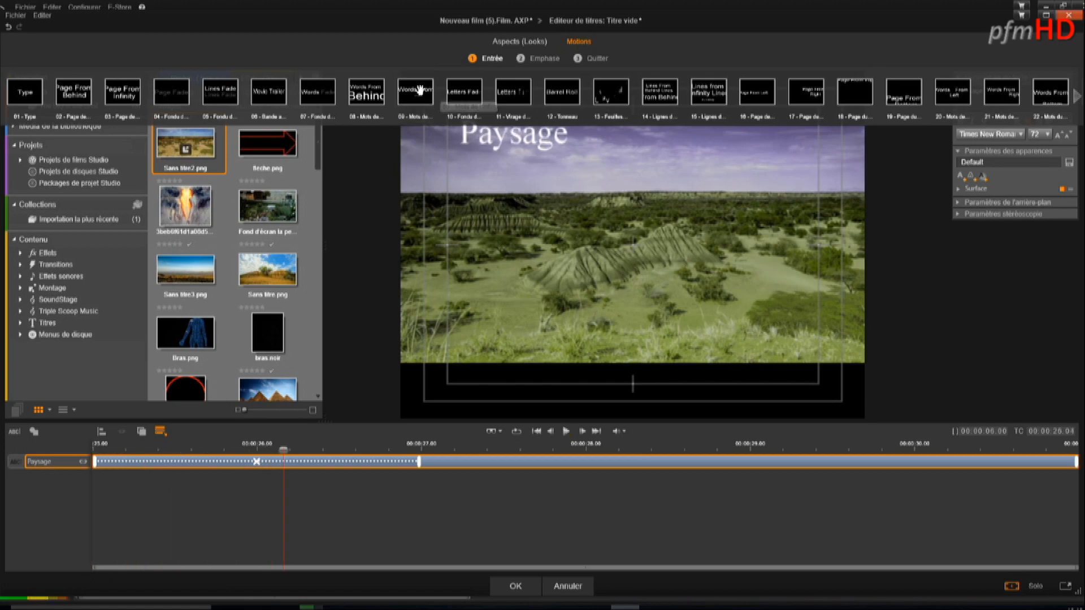
pyautogui.click(515, 586)
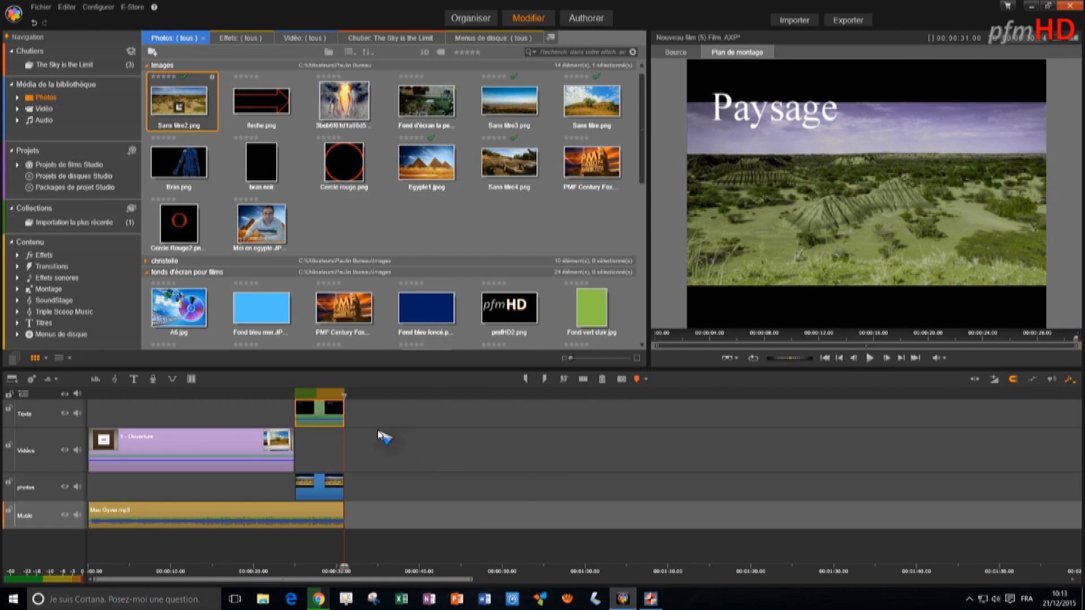
# Apply the Tessons GPU effect from the Artistique category to the opening montage and preview it.
pyautogui.moveTo(344, 394); pyautogui.dragTo(294, 387)
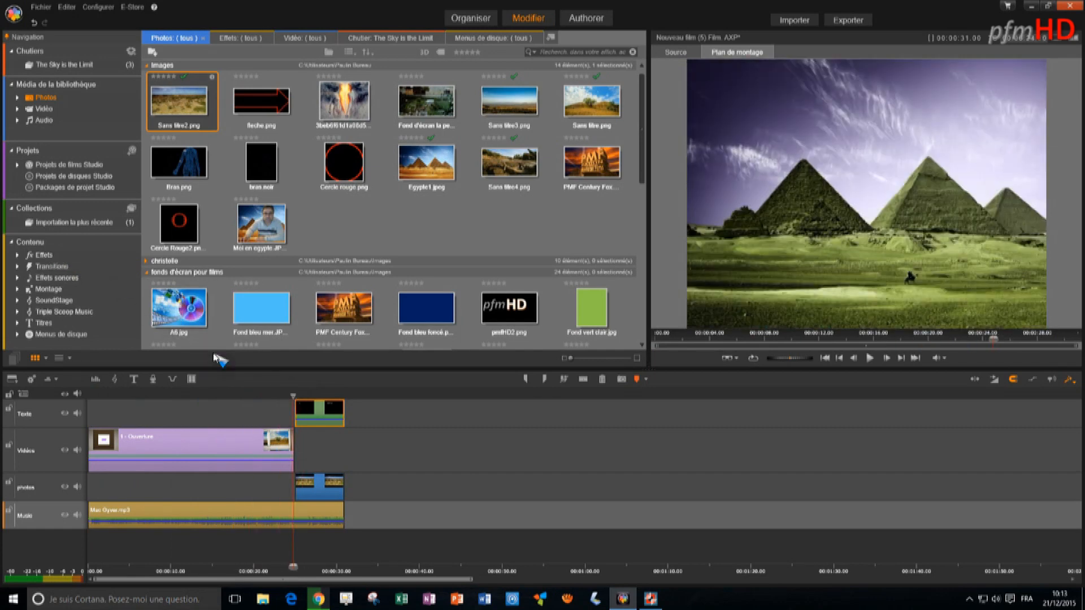
pyautogui.moveTo(290, 394); pyautogui.dragTo(186, 394)
pyautogui.click(44, 255)
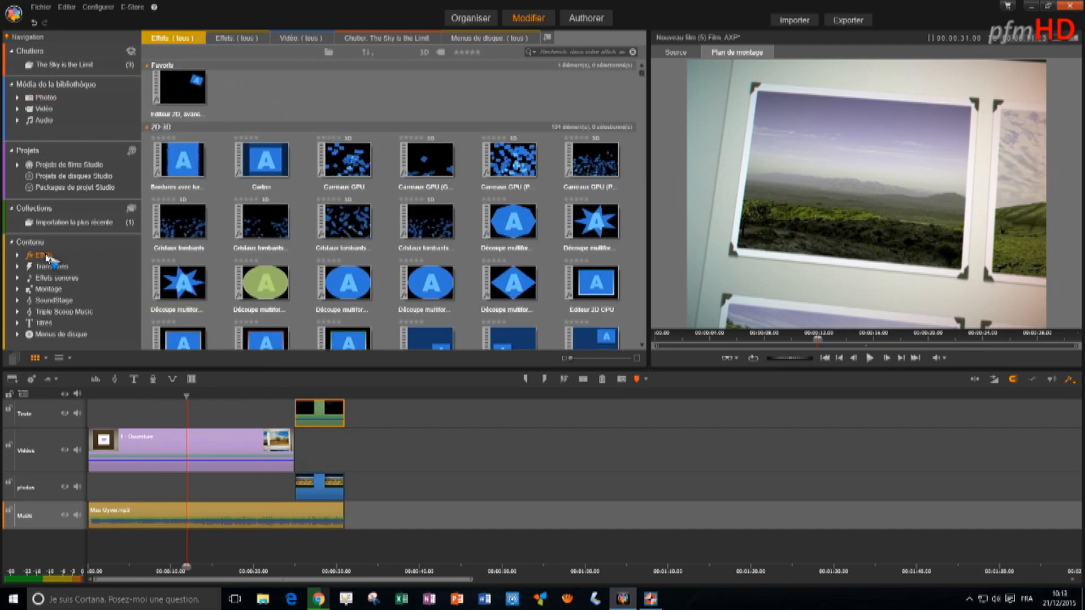
pyautogui.scroll(-5, 369, 254)
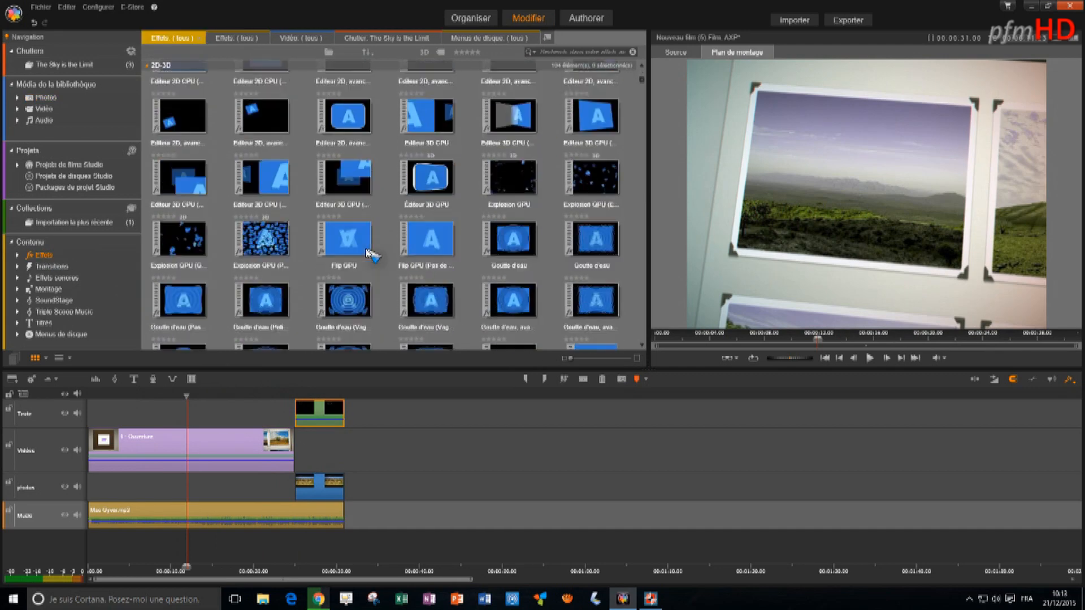
pyautogui.scroll(-10, 367, 254)
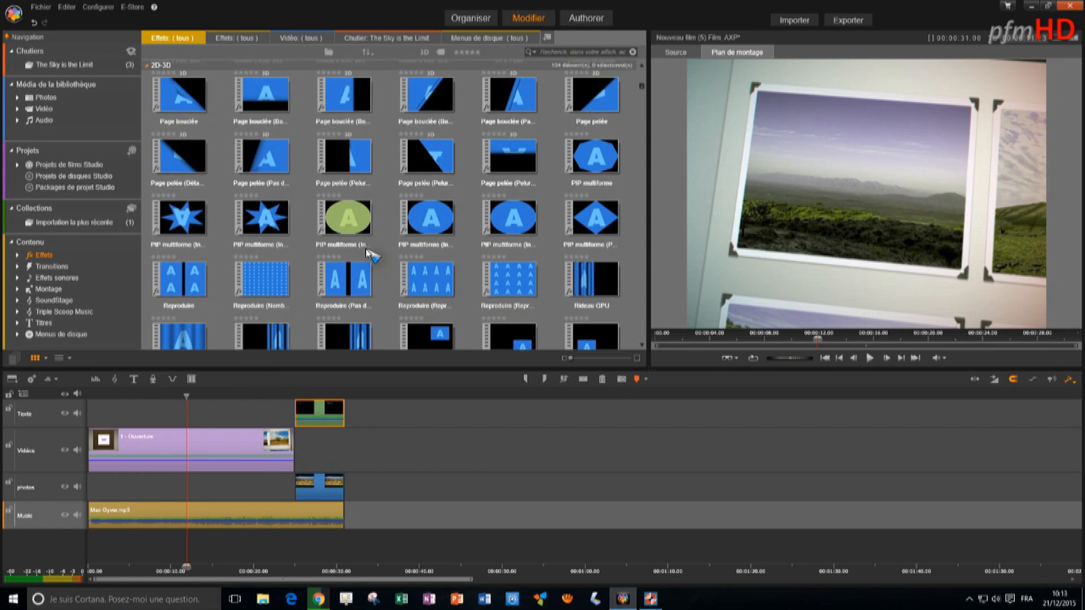
pyautogui.scroll(-8, 368, 254)
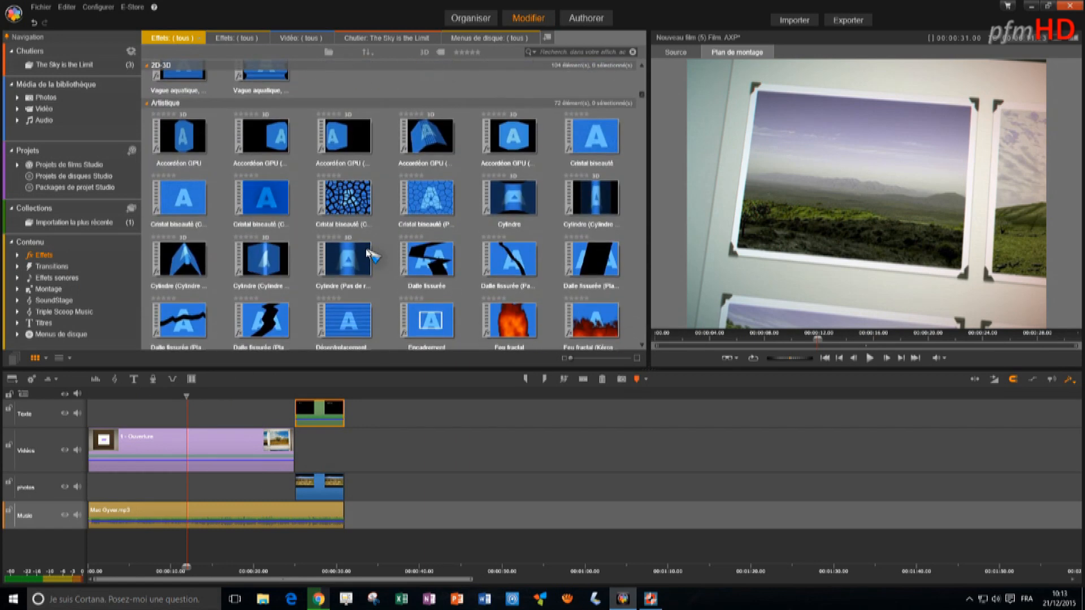
pyautogui.scroll(-4, 369, 254)
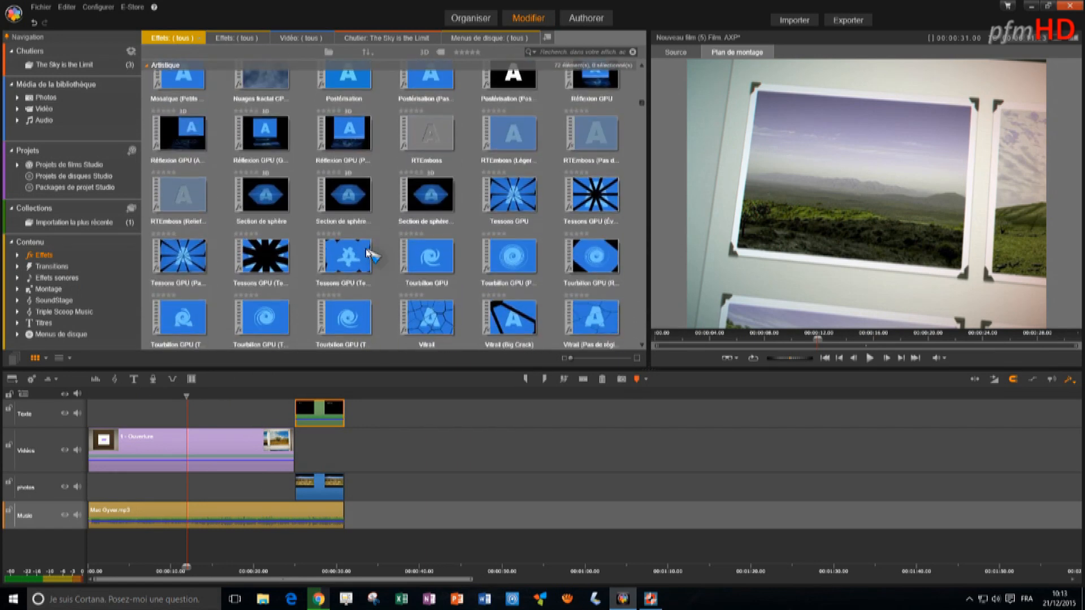
pyautogui.moveTo(512, 193); pyautogui.dragTo(208, 443)
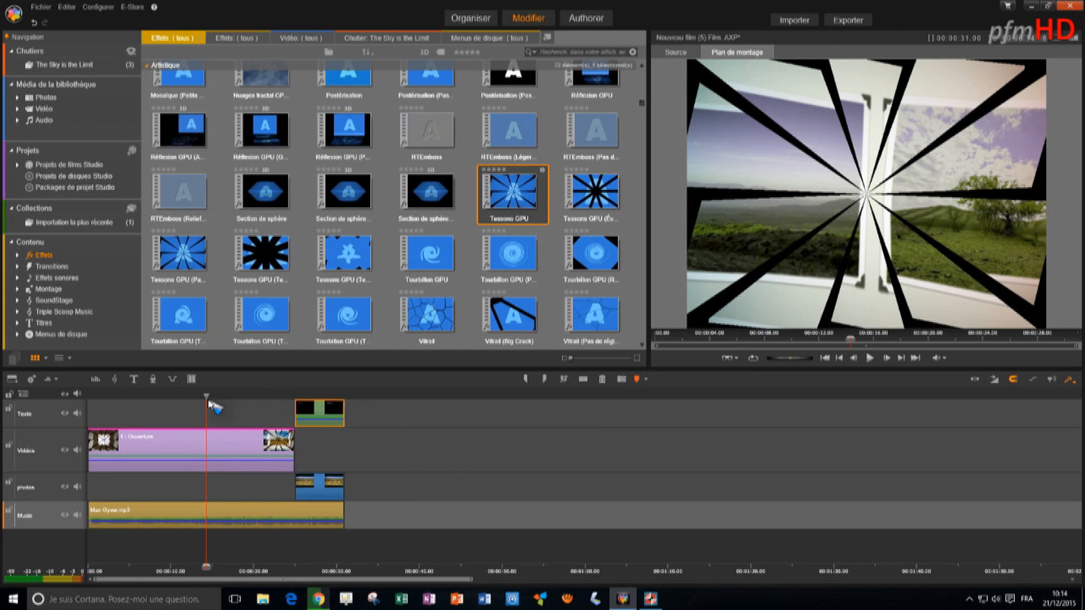
pyautogui.moveTo(206, 398); pyautogui.dragTo(292, 398)
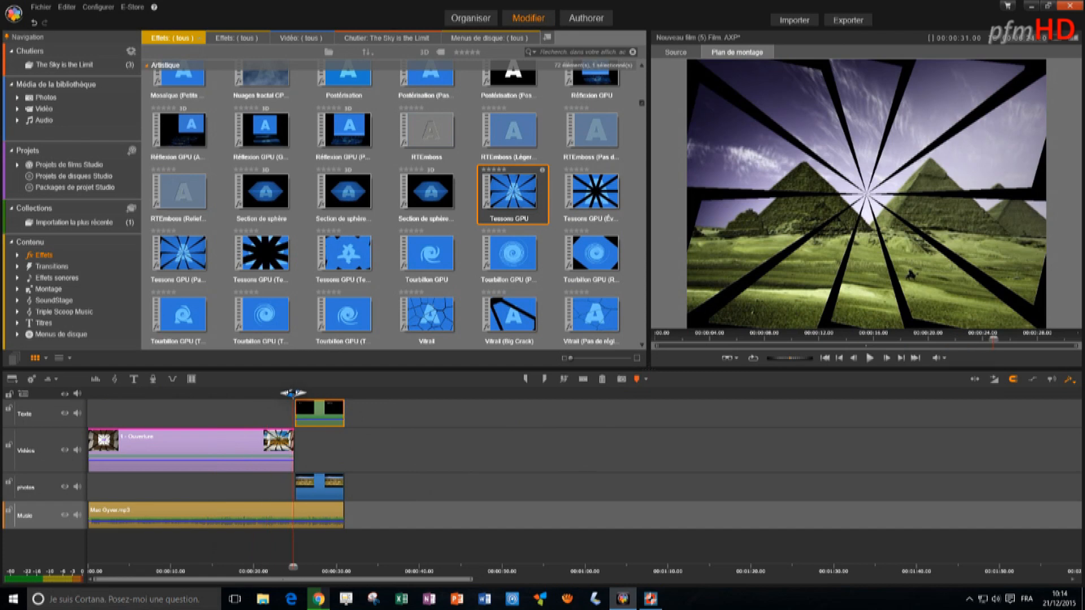
# Add the last Multimedia 1 transition to the start of the landscape photo, and trim the Paysage title to start where the transition ends.
pyautogui.click(52, 268)
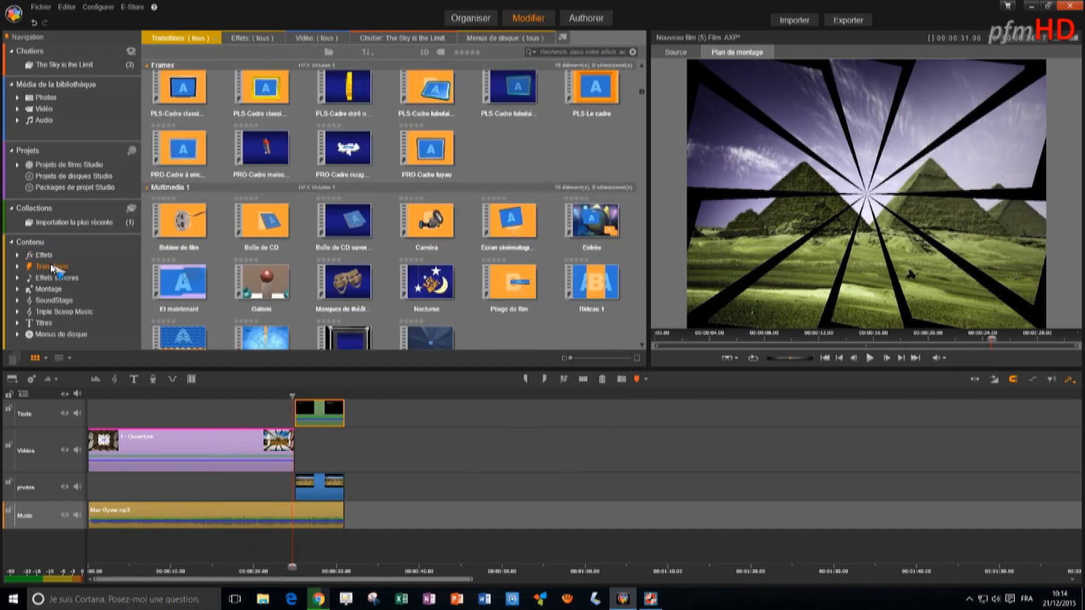
pyautogui.moveTo(237, 392); pyautogui.dragTo(299, 456)
pyautogui.moveTo(446, 340)
pyautogui.mouseDown()
pyautogui.moveTo(417, 395)
pyautogui.moveTo(303, 482)
pyautogui.mouseUp()
pyautogui.moveTo(305, 429); pyautogui.dragTo(308, 421)
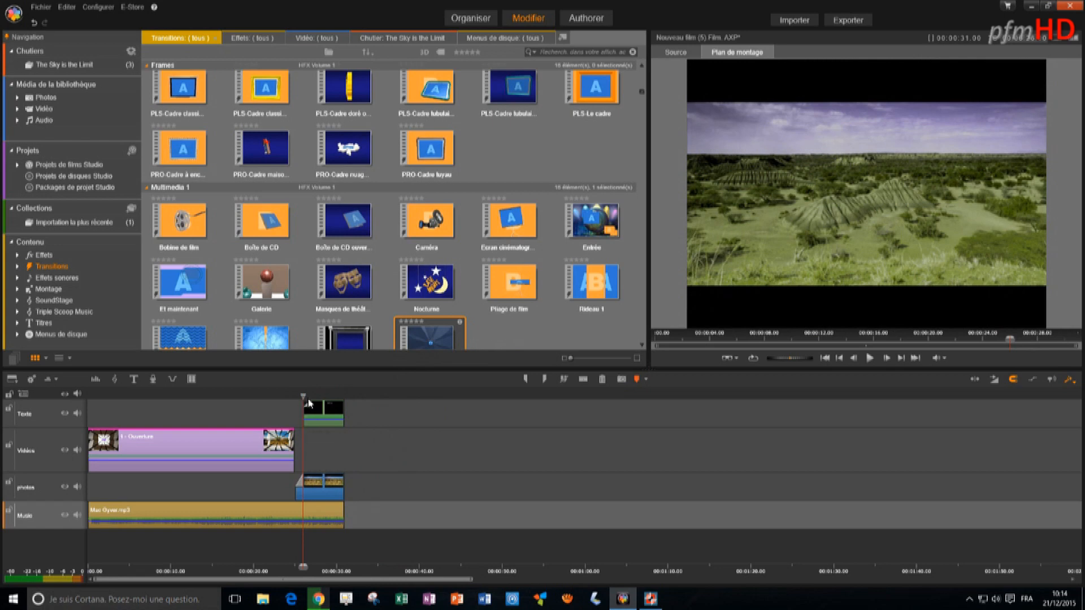
pyautogui.moveTo(304, 398); pyautogui.dragTo(89, 396)
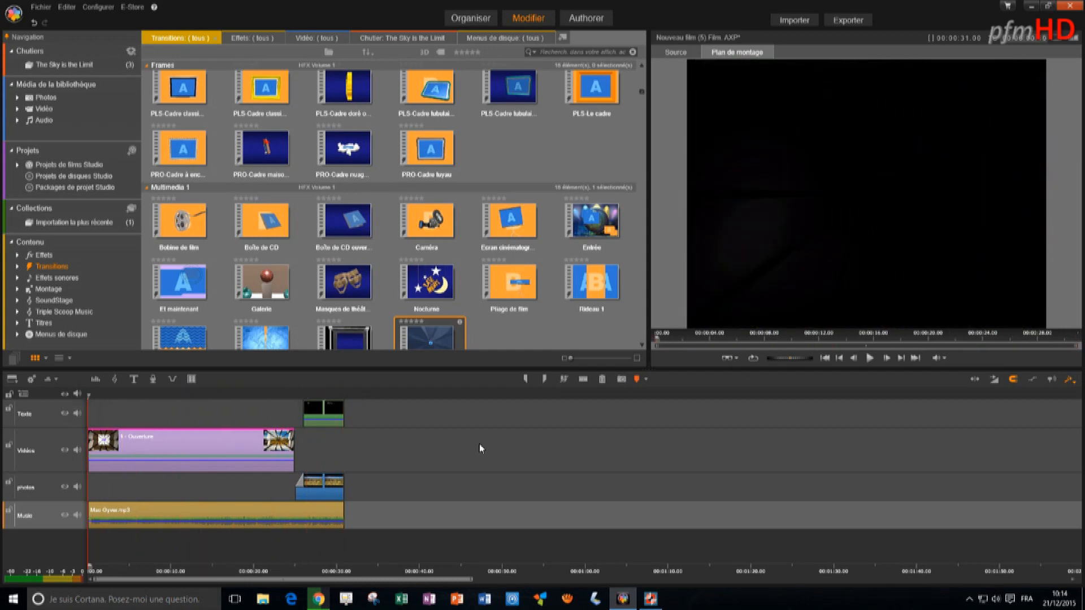
# Set up a file export as MPEG-4 with the HD 720p preset and 3DS set to Aucun (2D).
pyautogui.click(849, 21)
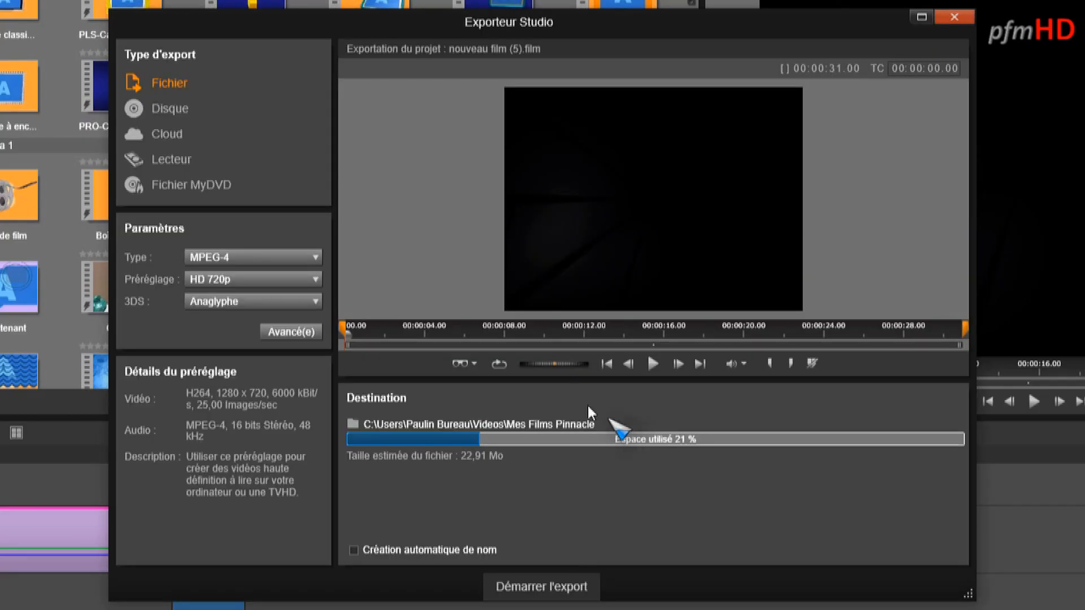
pyautogui.click(317, 259)
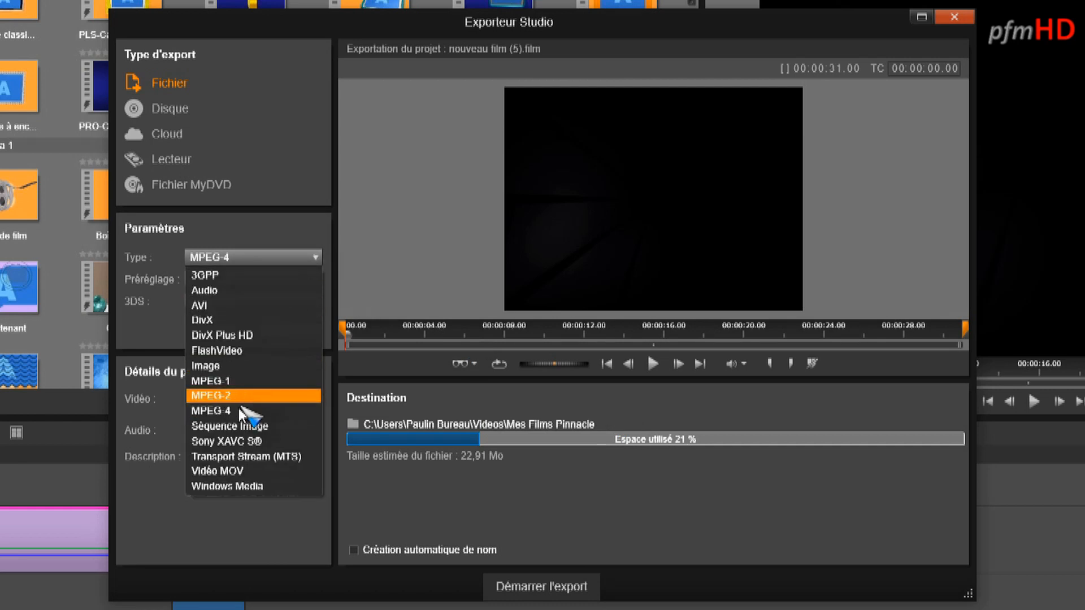
pyautogui.click(308, 225)
pyautogui.click(317, 280)
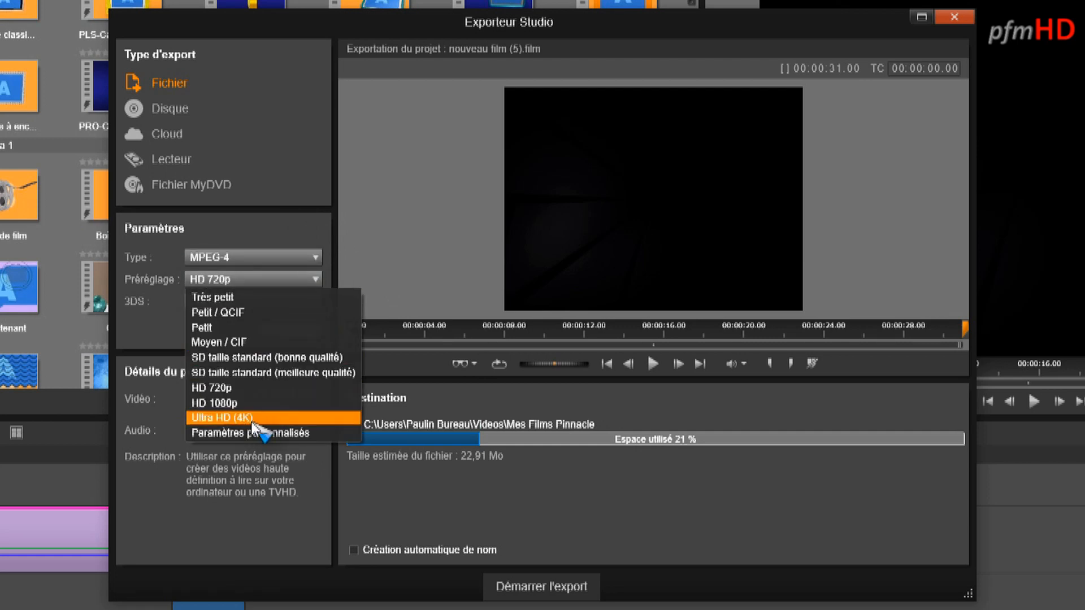
pyautogui.click(291, 231)
pyautogui.click(315, 303)
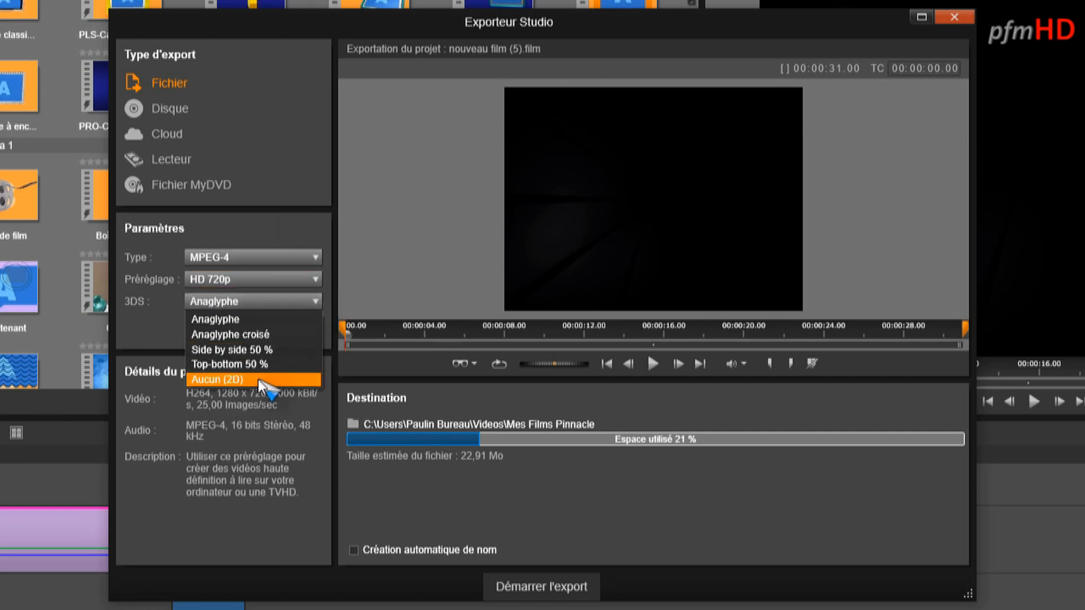
pyautogui.click(258, 381)
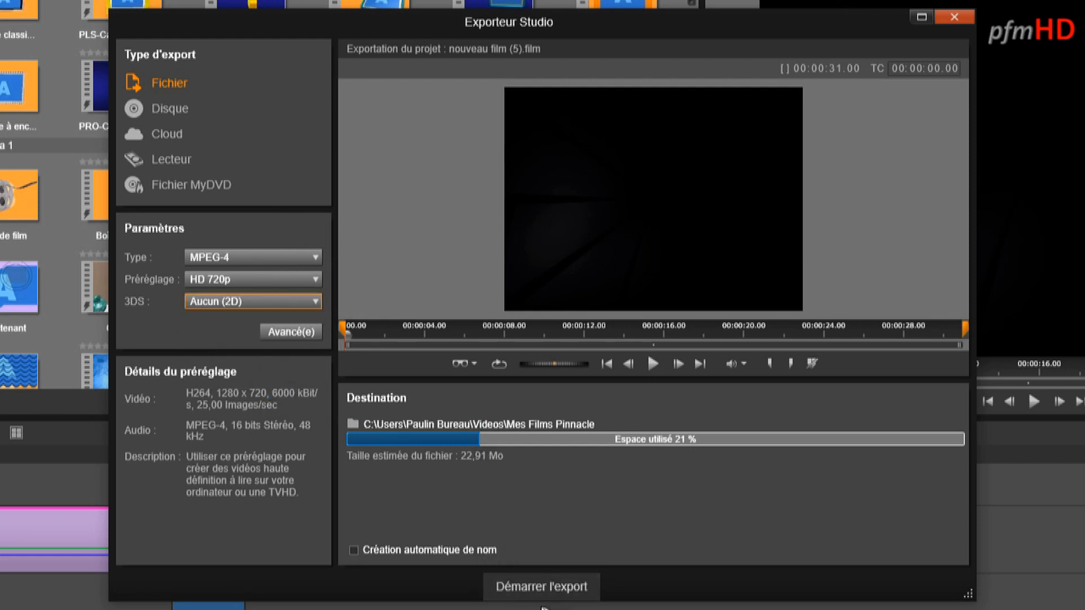
# Export the film as Essai in the Mes Films Pinnacle folder.
pyautogui.click(551, 588)
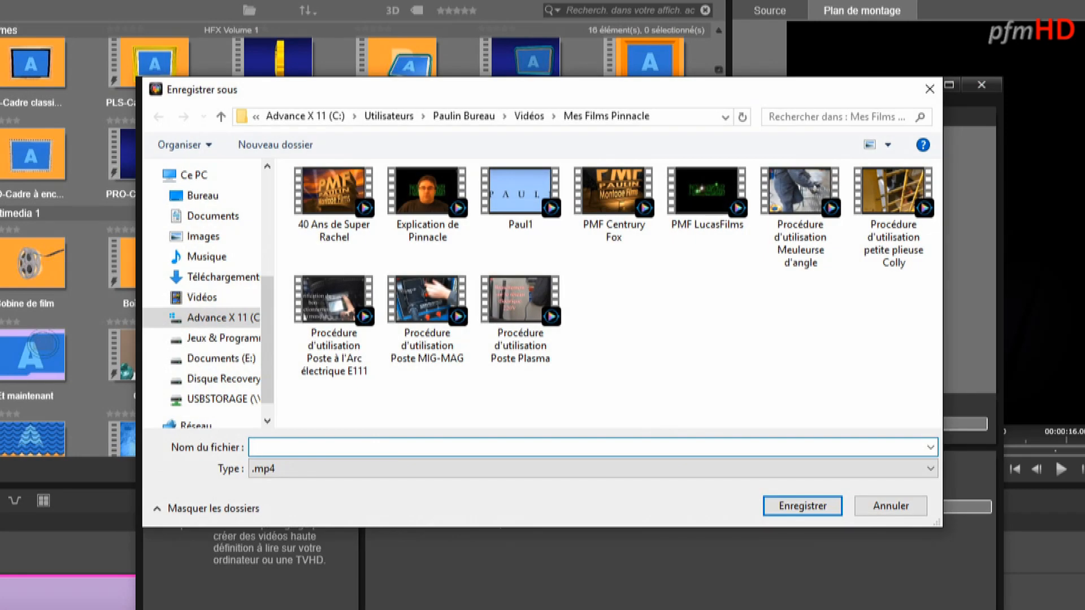
pyautogui.write('Essai')
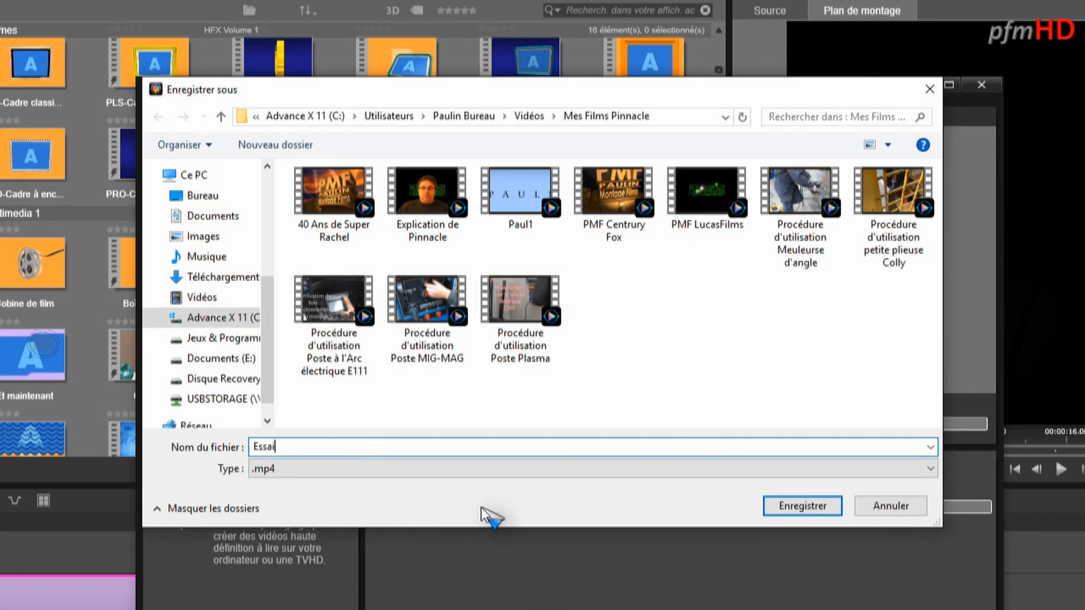
pyautogui.press('Return')
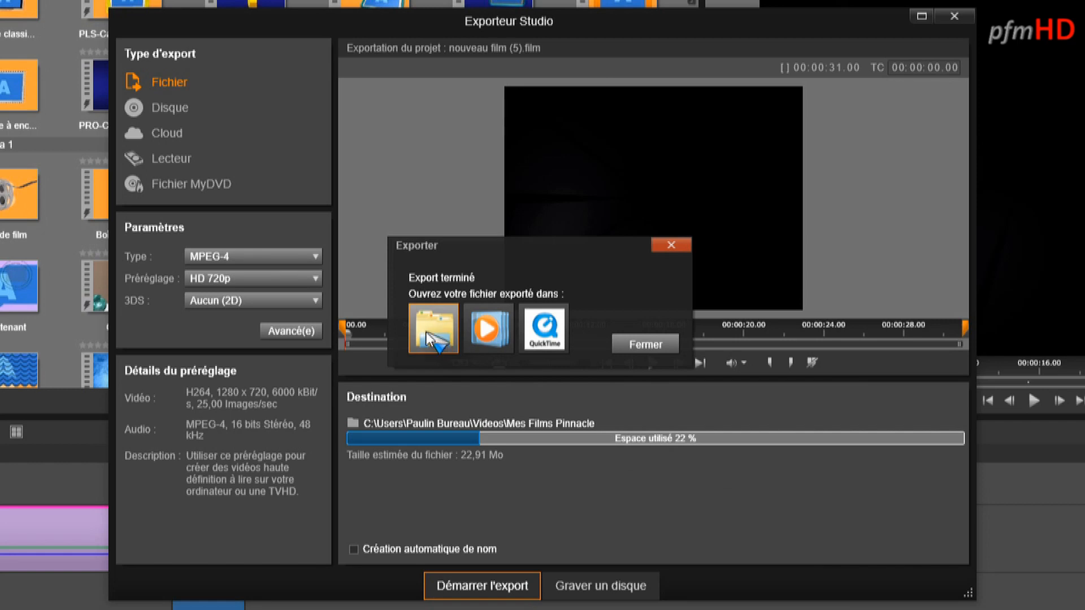
# Play the exported Essai video full screen in PowerDVD, skip ahead to the landscape section, and return to the film's timeline.
pyautogui.click(434, 328)
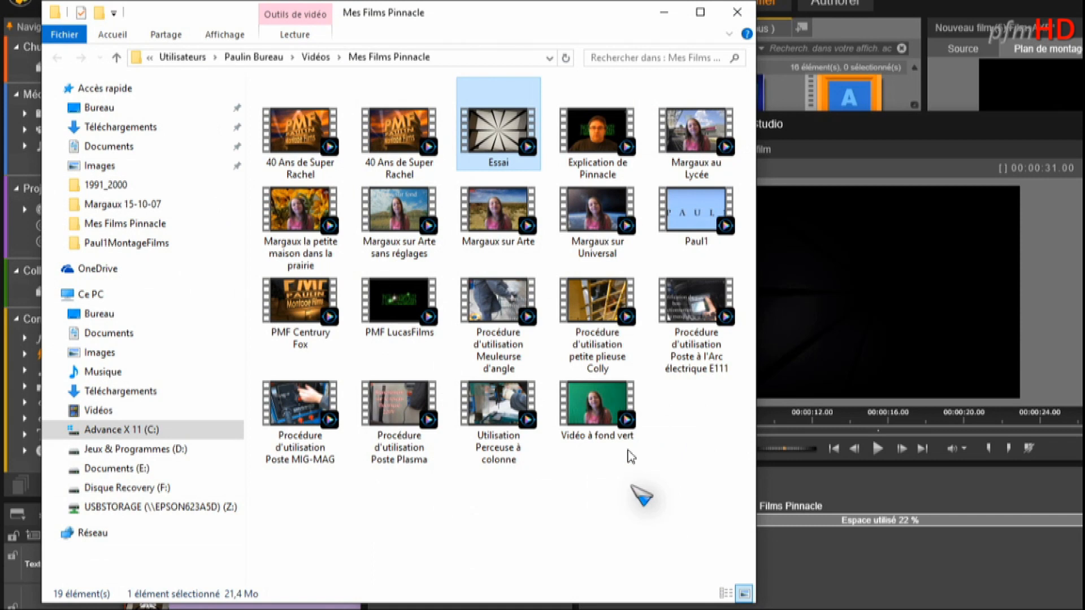
pyautogui.doubleClick(506, 127)
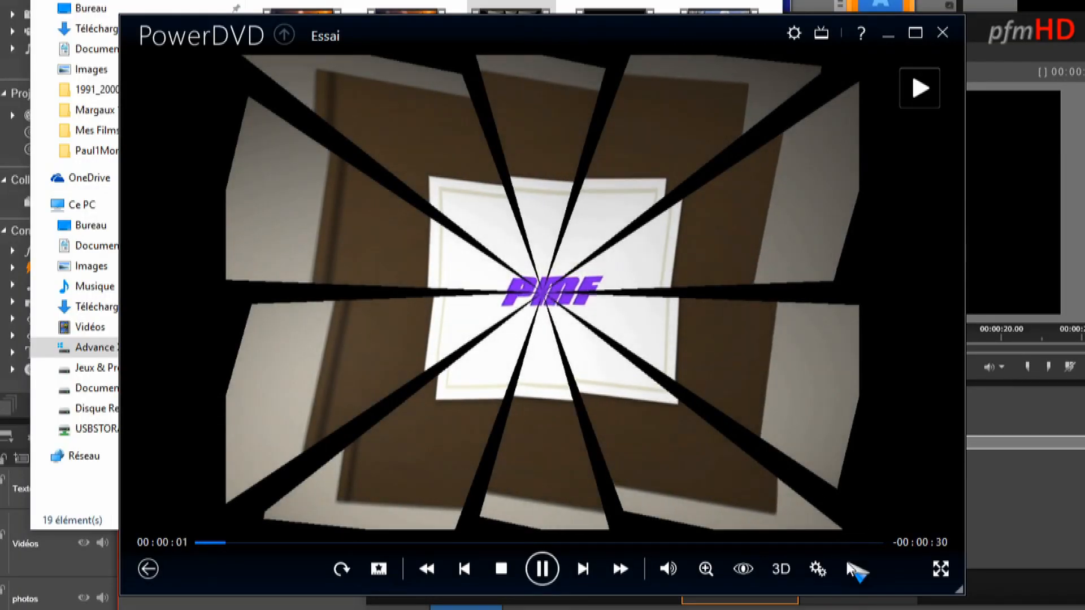
pyautogui.click(940, 569)
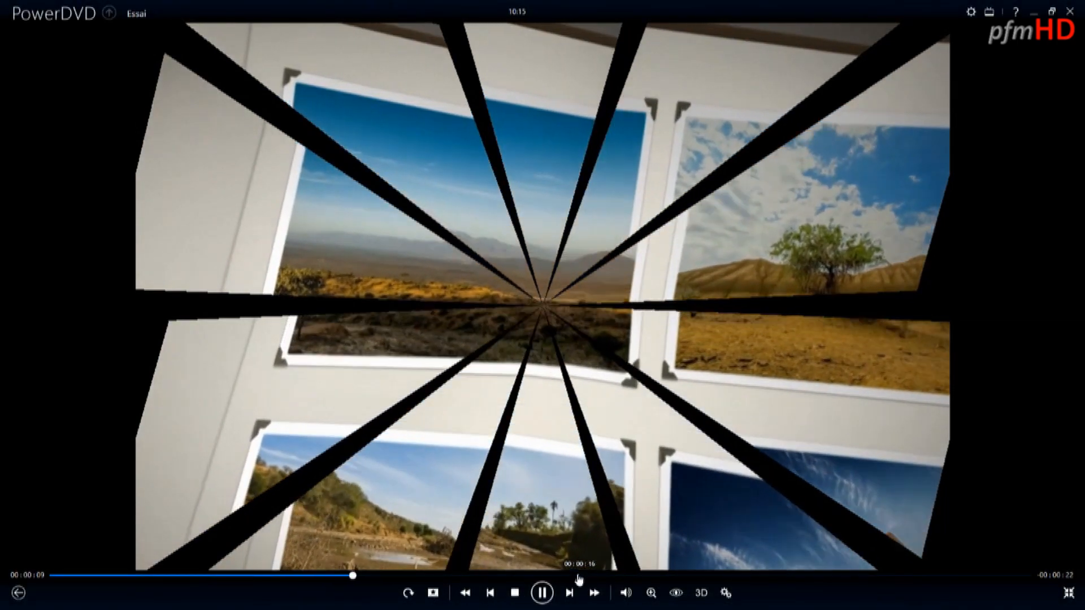
pyautogui.click(576, 576)
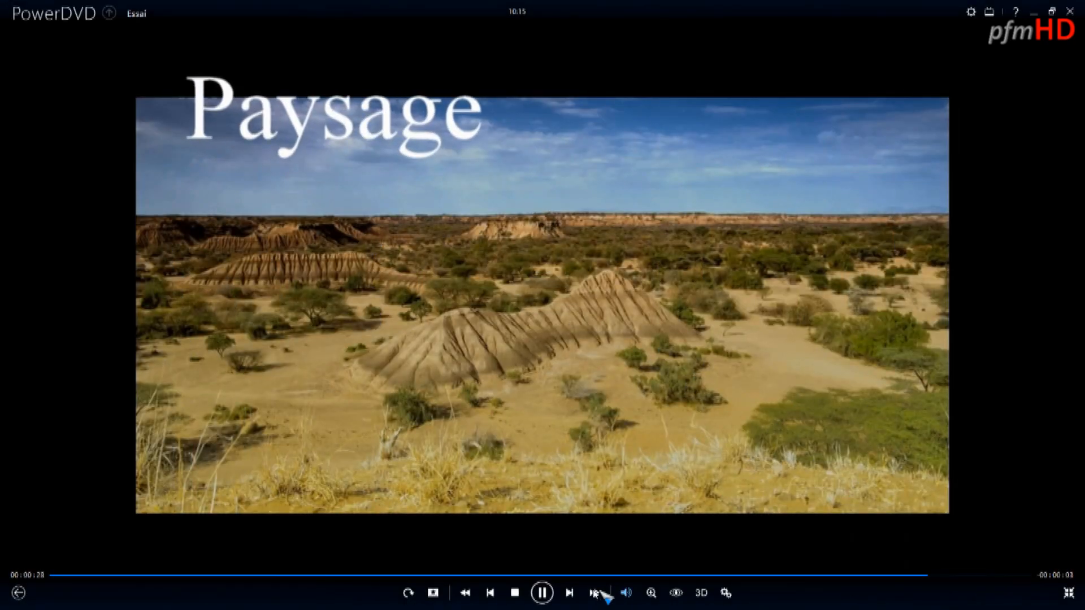
pyautogui.click(514, 593)
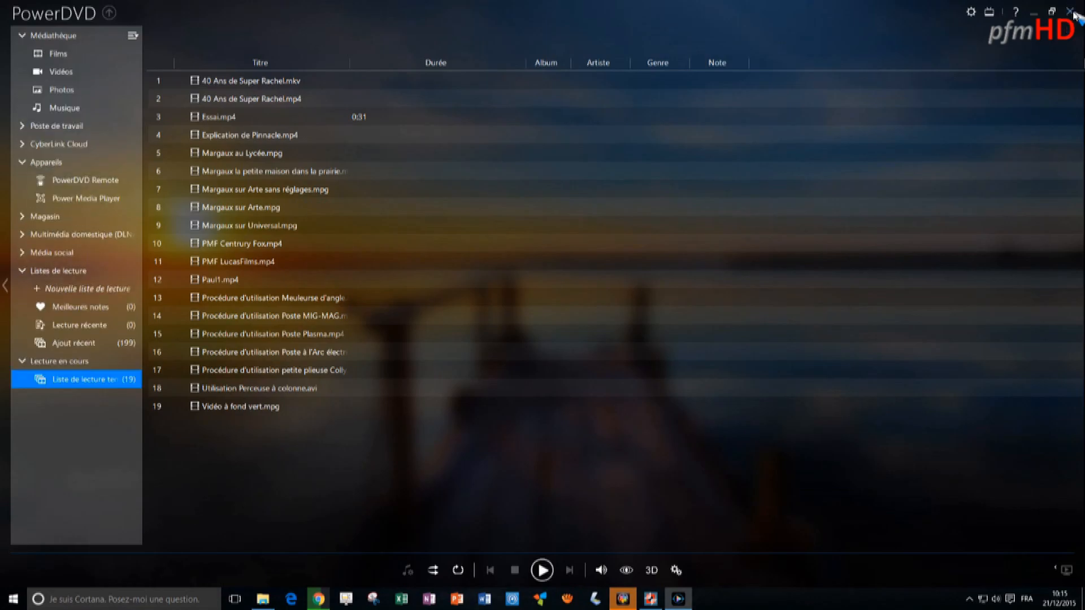
pyautogui.click(734, 10)
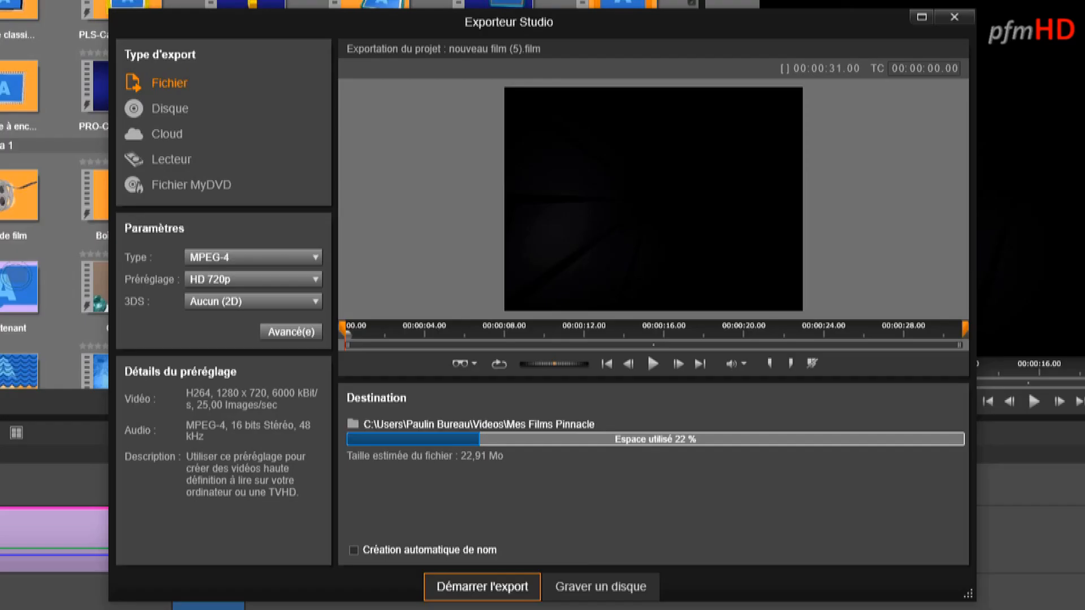
pyautogui.click(953, 17)
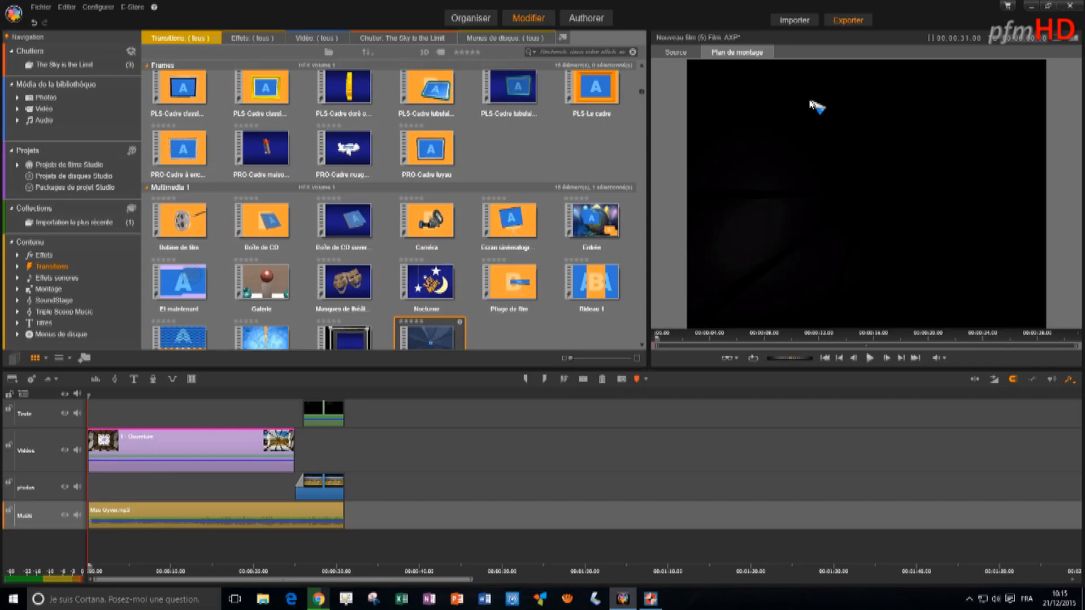